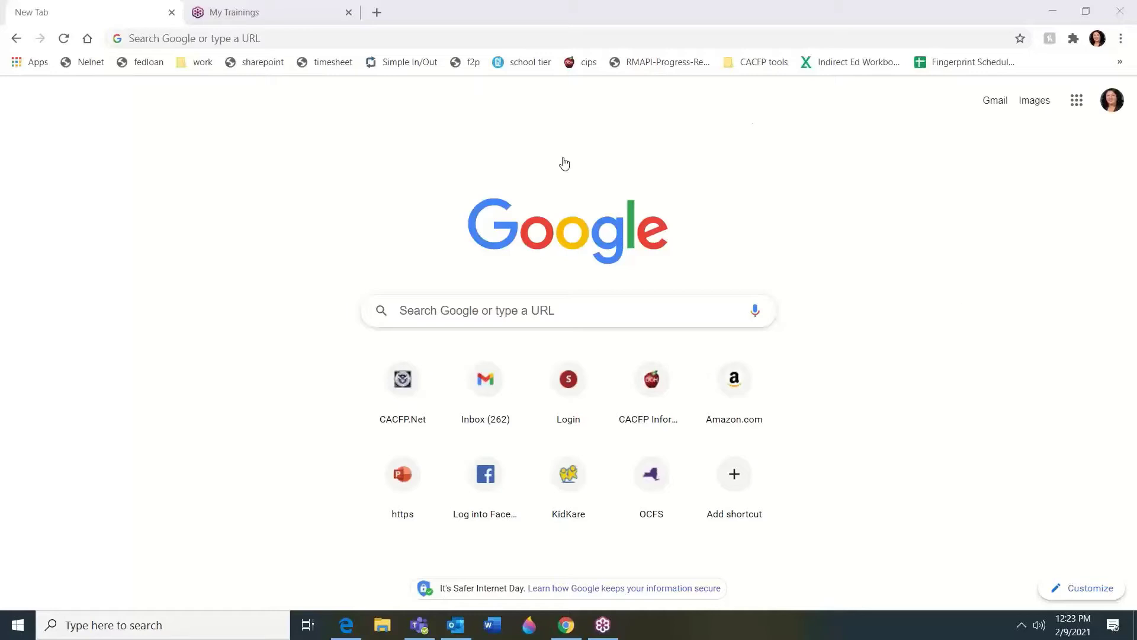
Enter cacfpnet.com in the Chrome address bar to reach the CACFP.Net login page
left_click(464, 40)
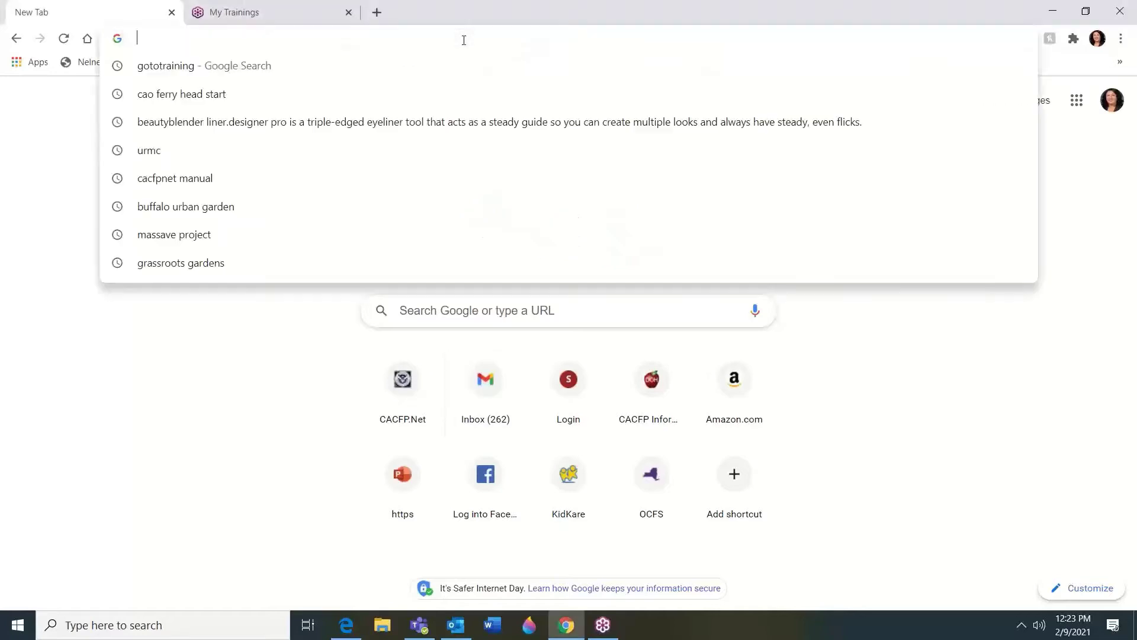
type("cacfp")
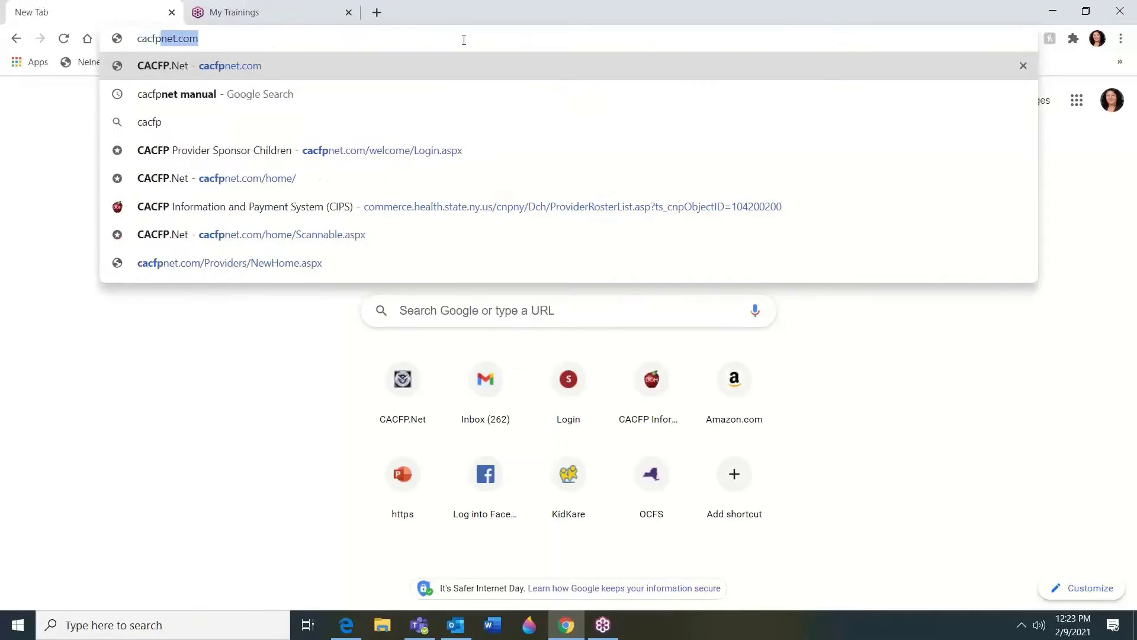
type("net.com/welcome/Login.aspx")
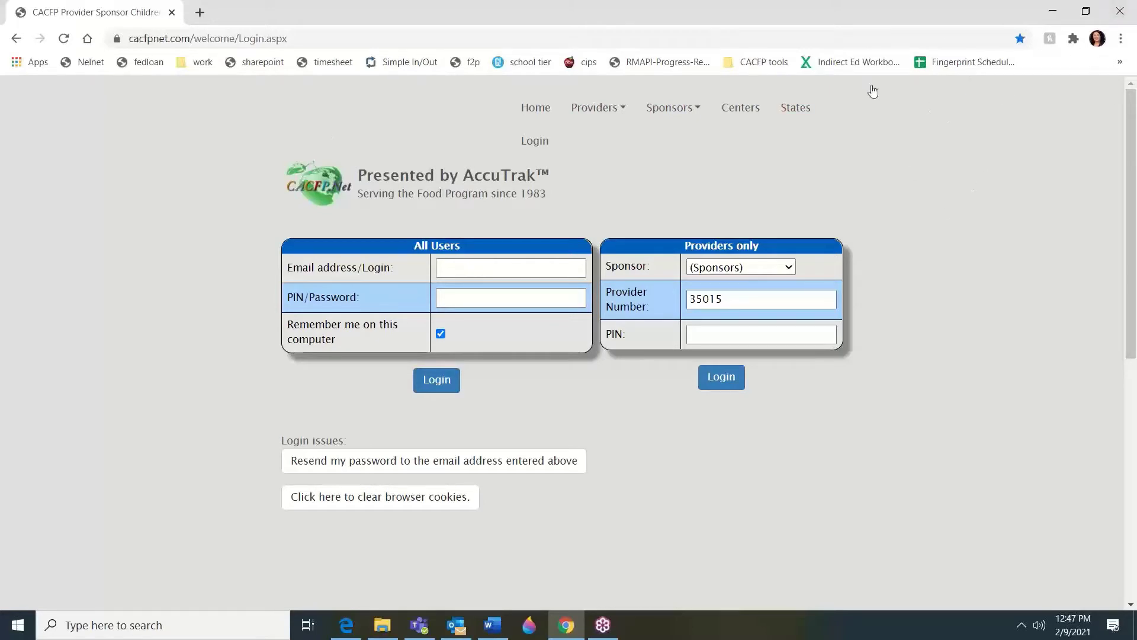
left_click(595, 107)
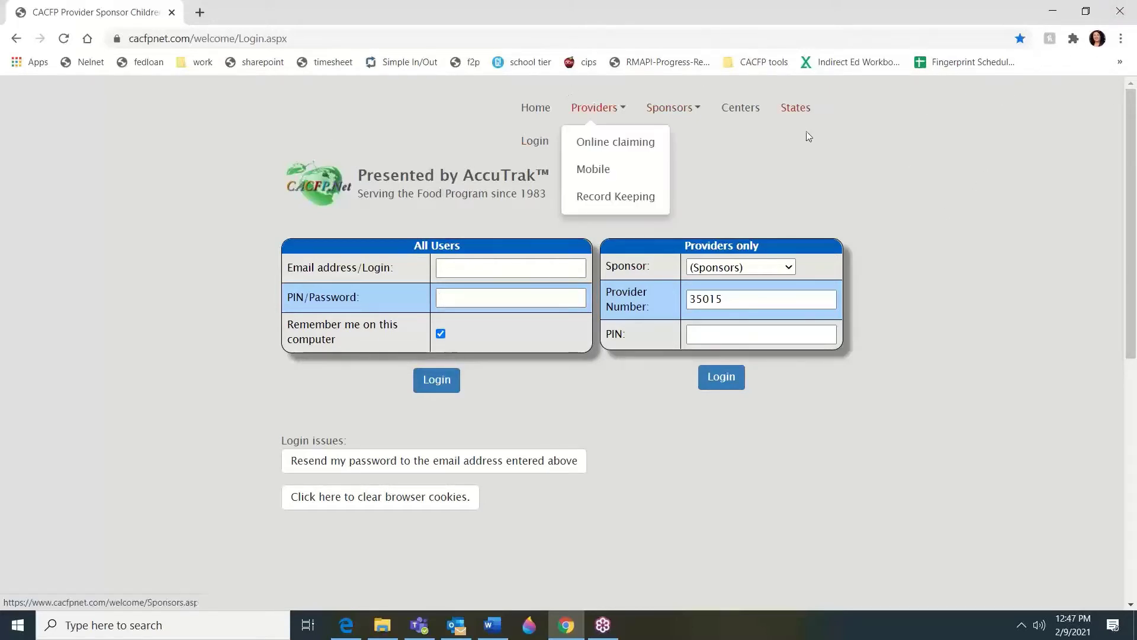
left_click(1134, 109)
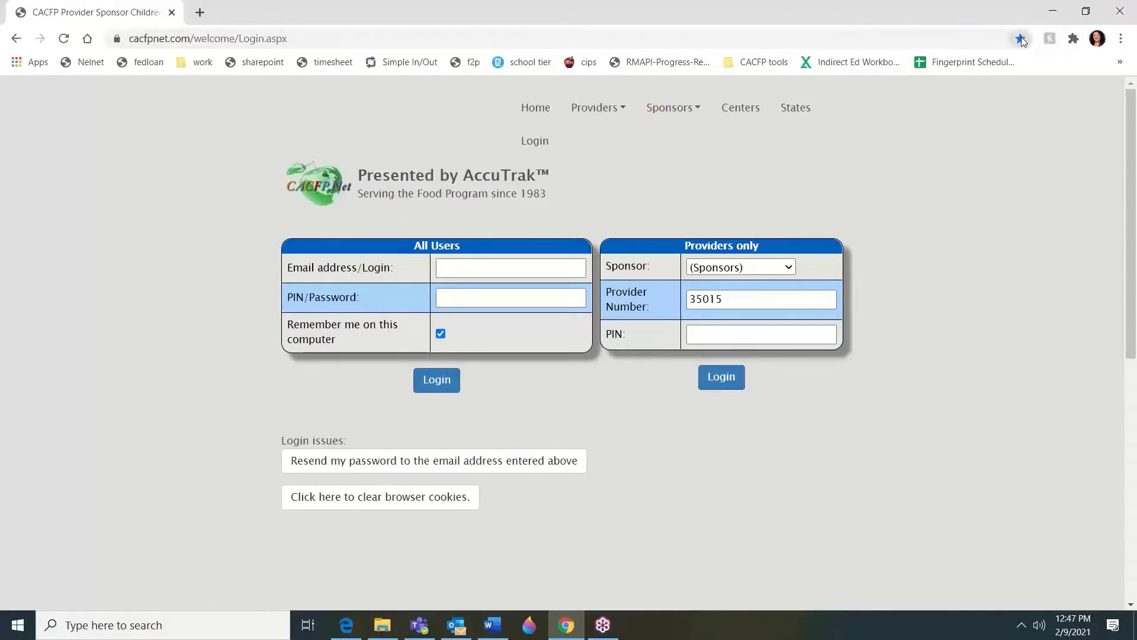
left_click(1121, 39)
mouse_move(1031, 155)
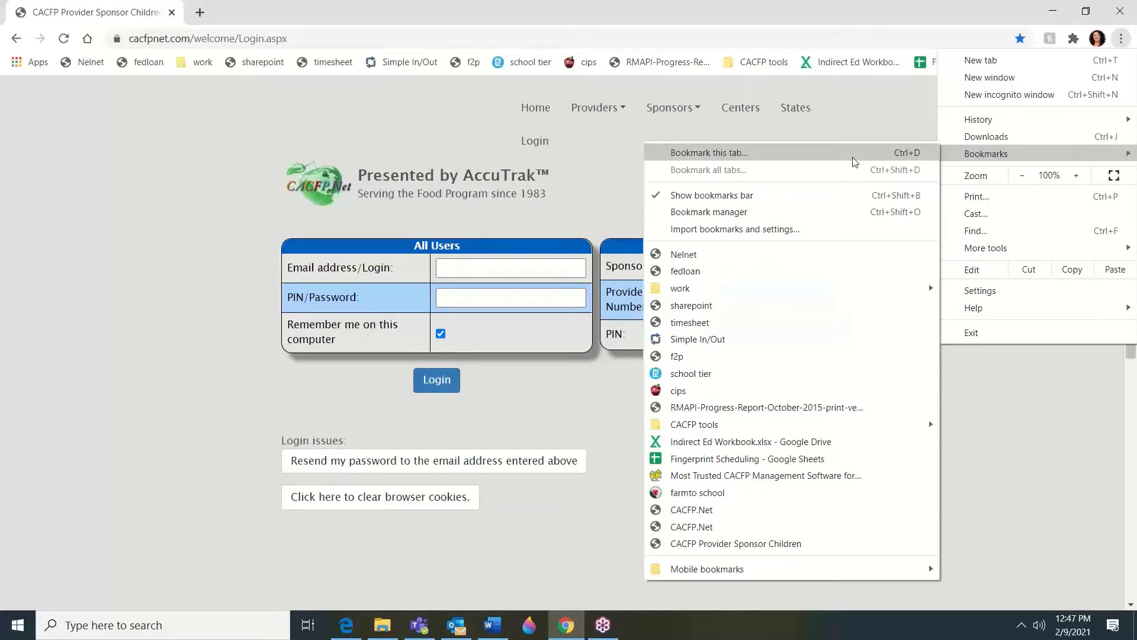
left_click(538, 268)
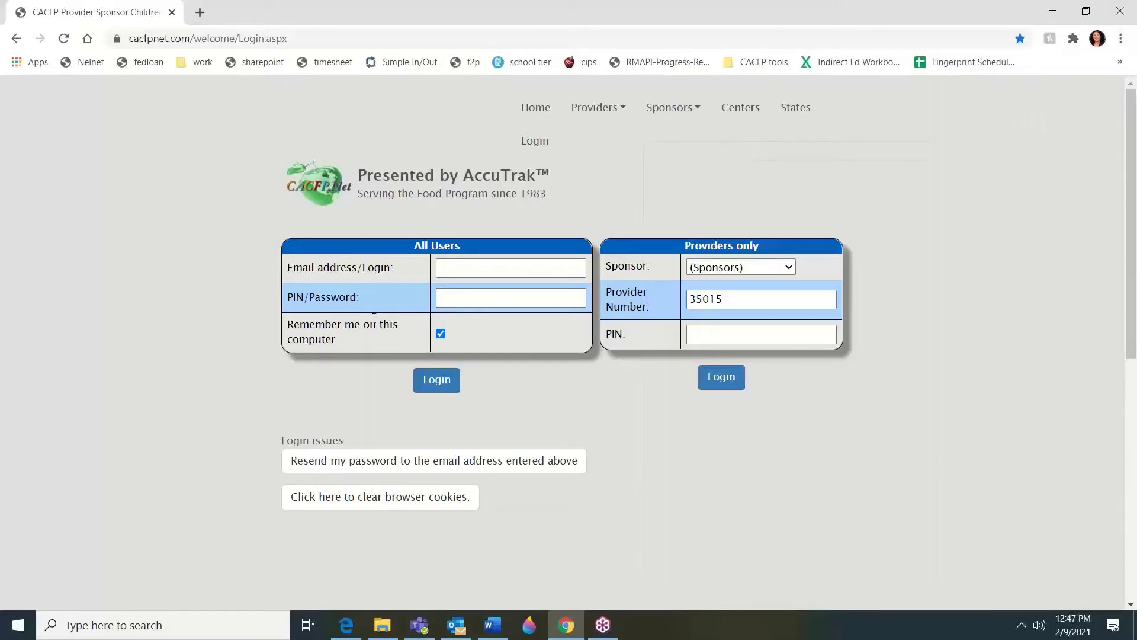
Log in to the provider account using the autofilled saved email and password
left_click(537, 268)
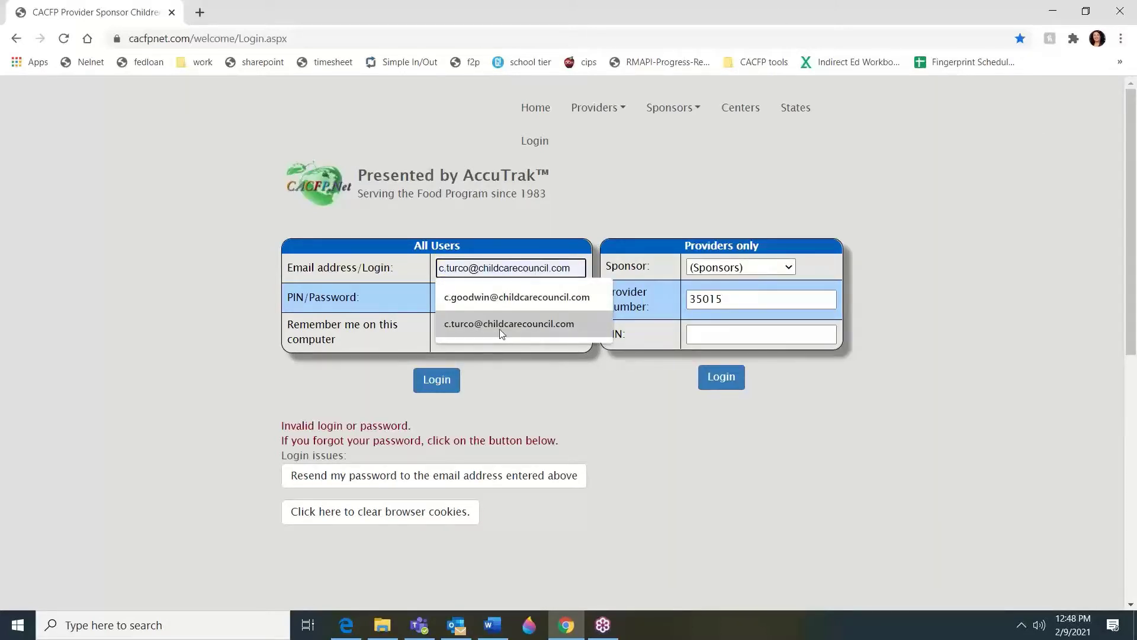
left_click(499, 329)
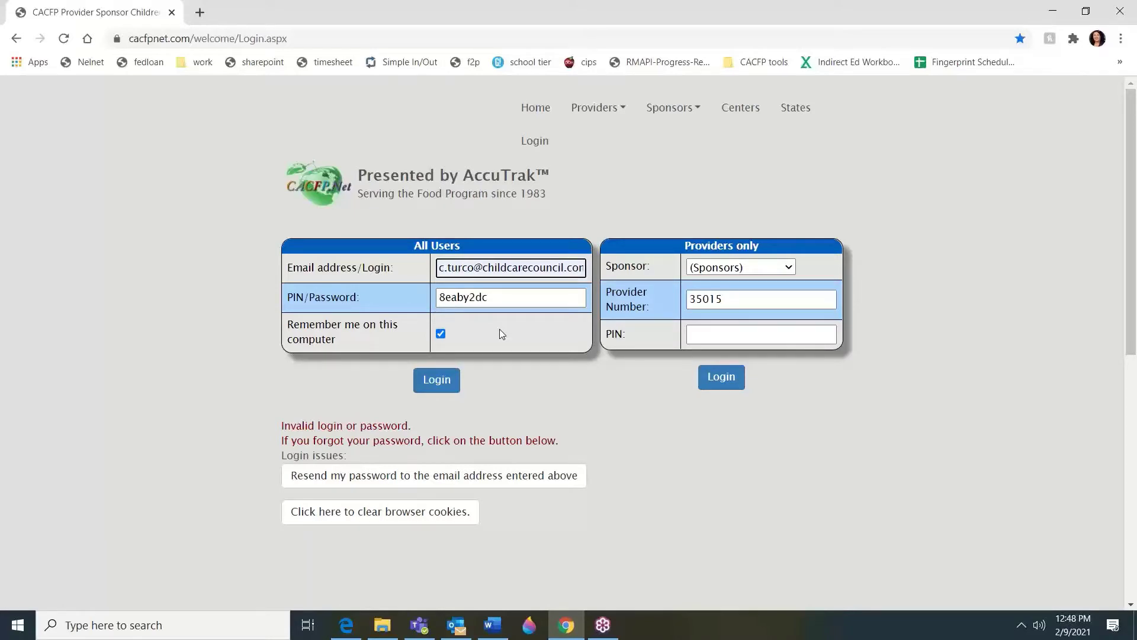
left_click(496, 299)
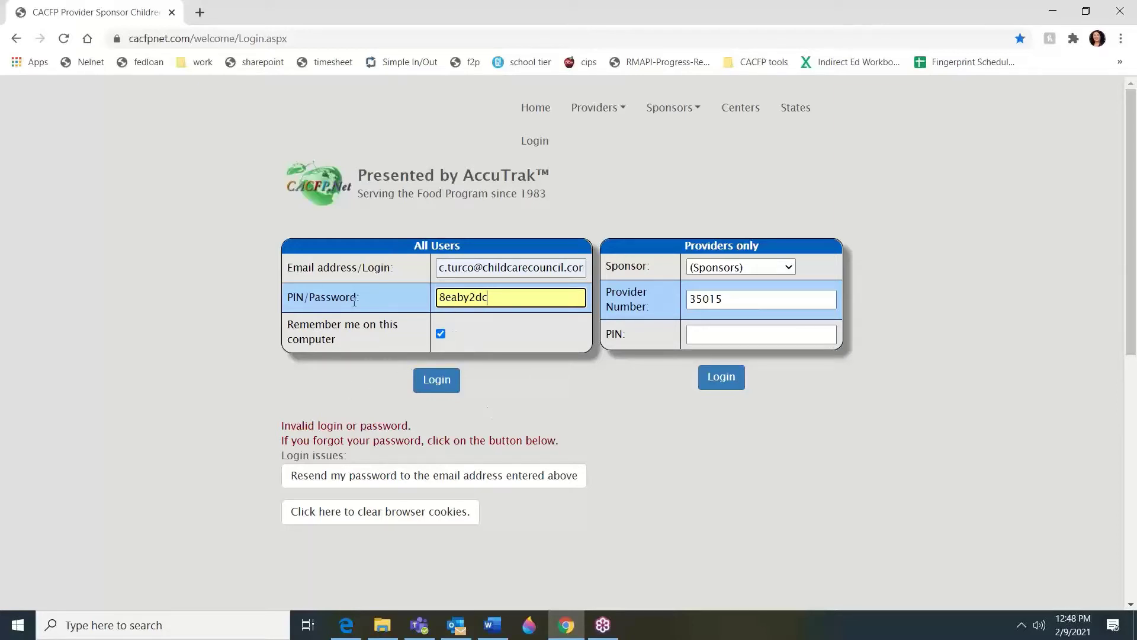
left_click(436, 382)
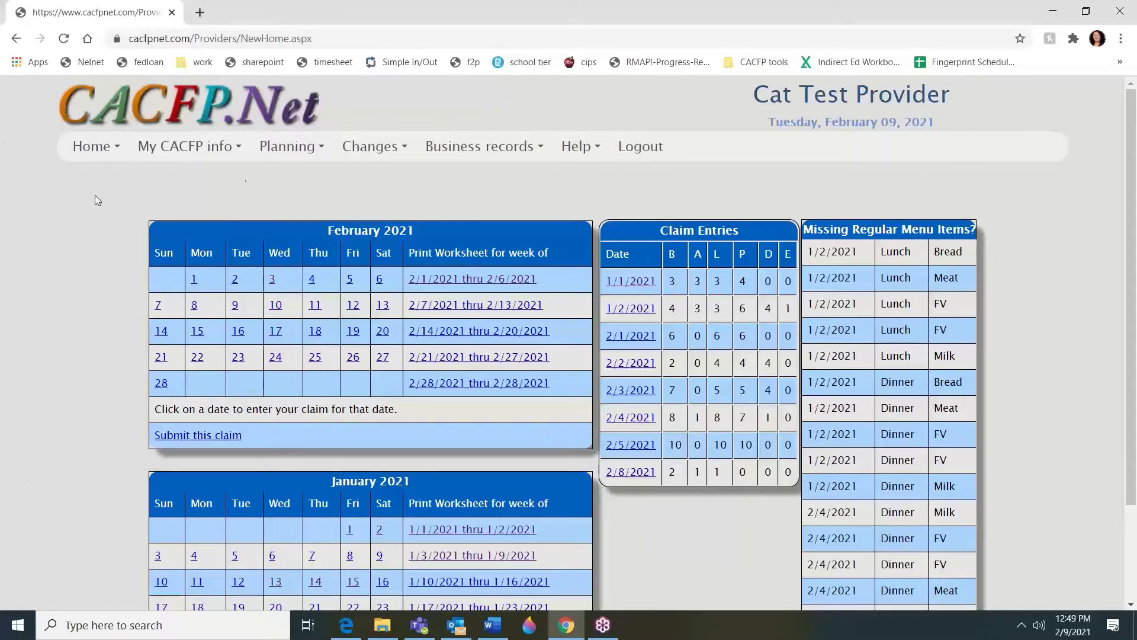
Look through the top menu bar for the Changes > School age entry
mouse_move(194, 151)
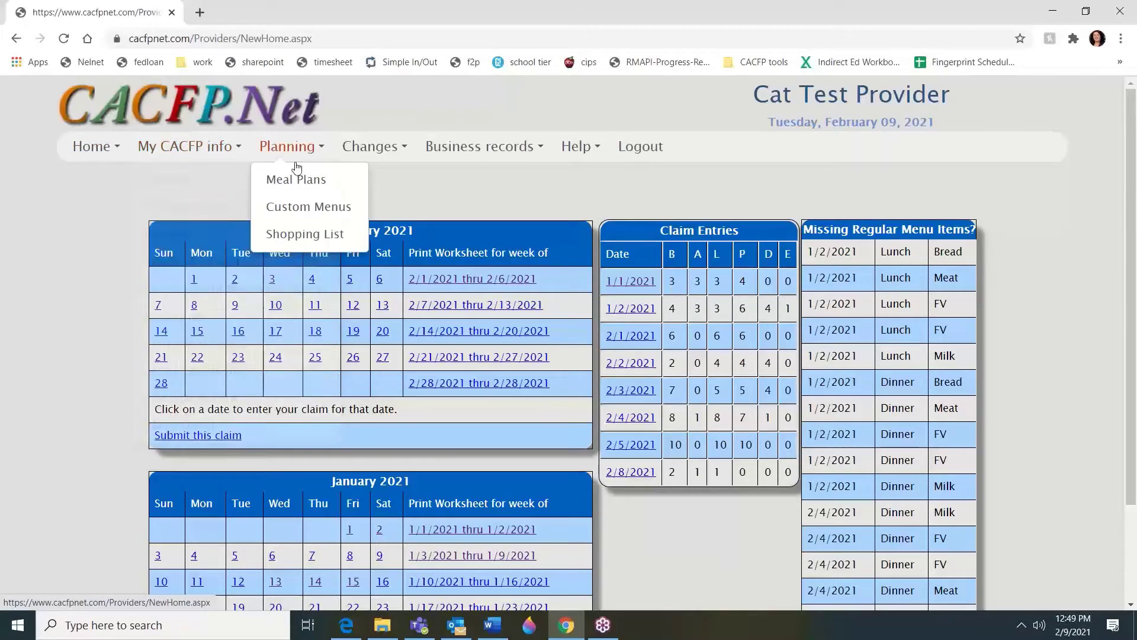
mouse_move(445, 145)
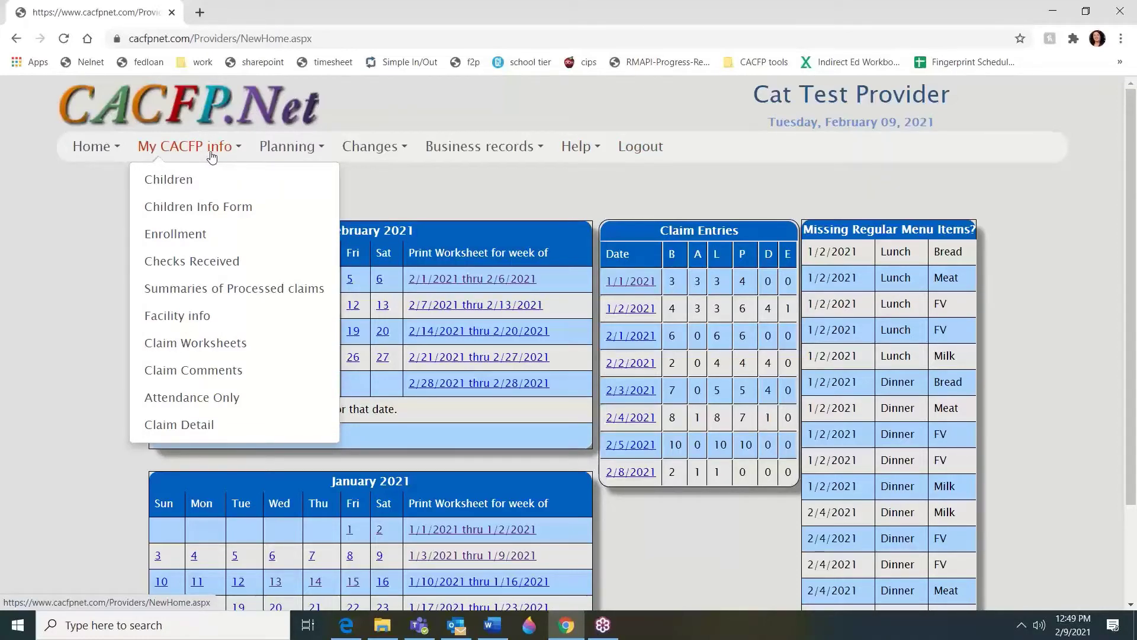
mouse_move(382, 146)
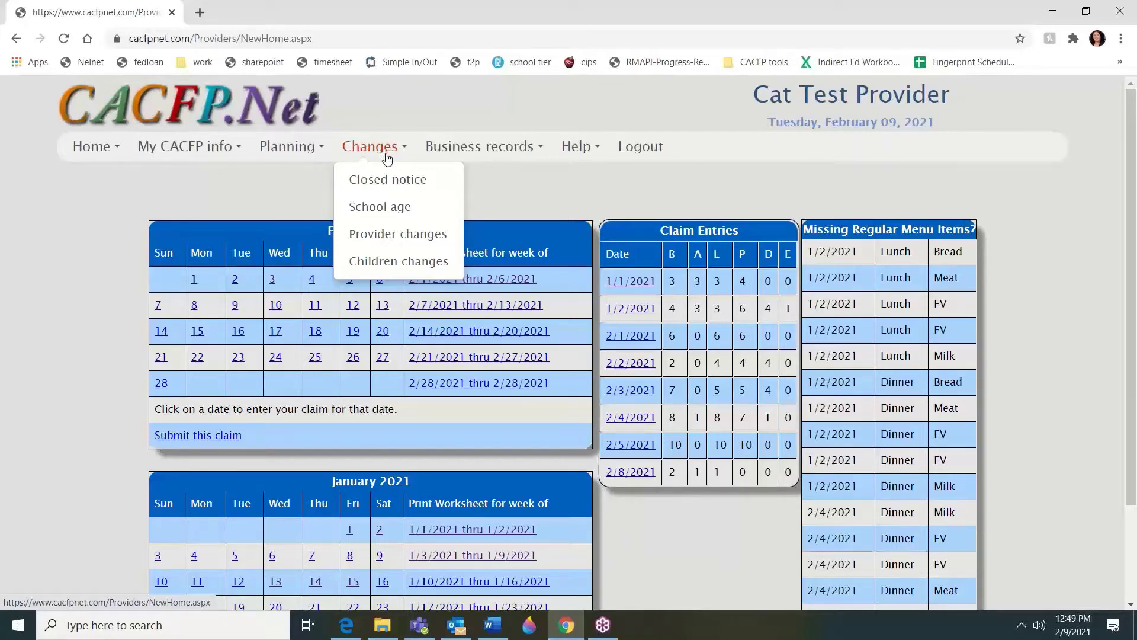
In the school age request form, set the date to 01/01/2021 and select eight children
left_click(392, 218)
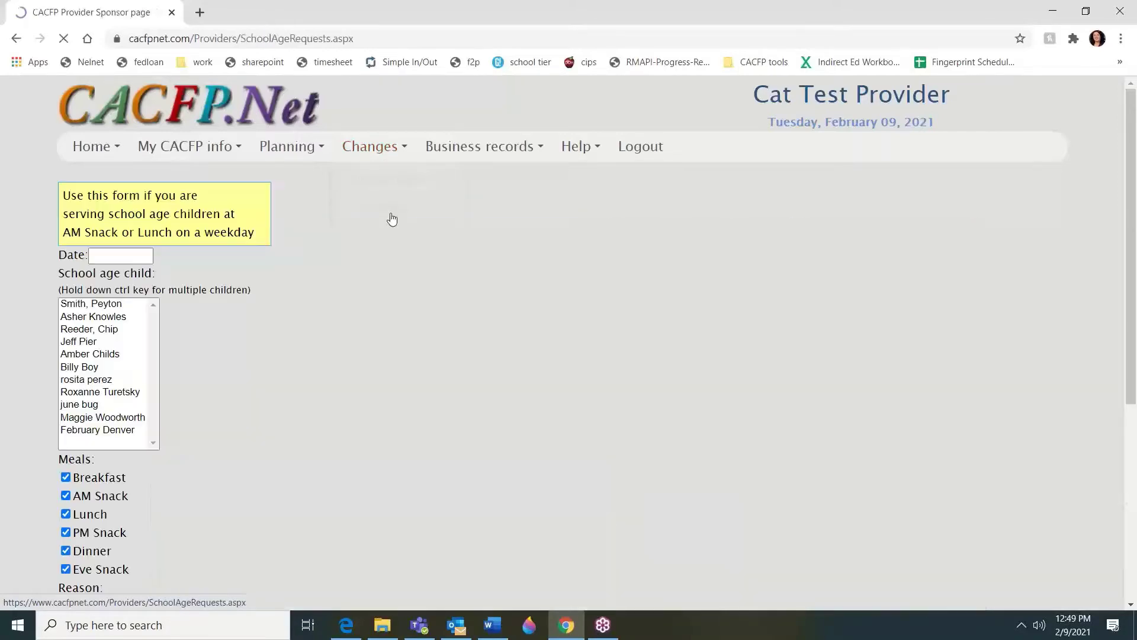
left_click(103, 259)
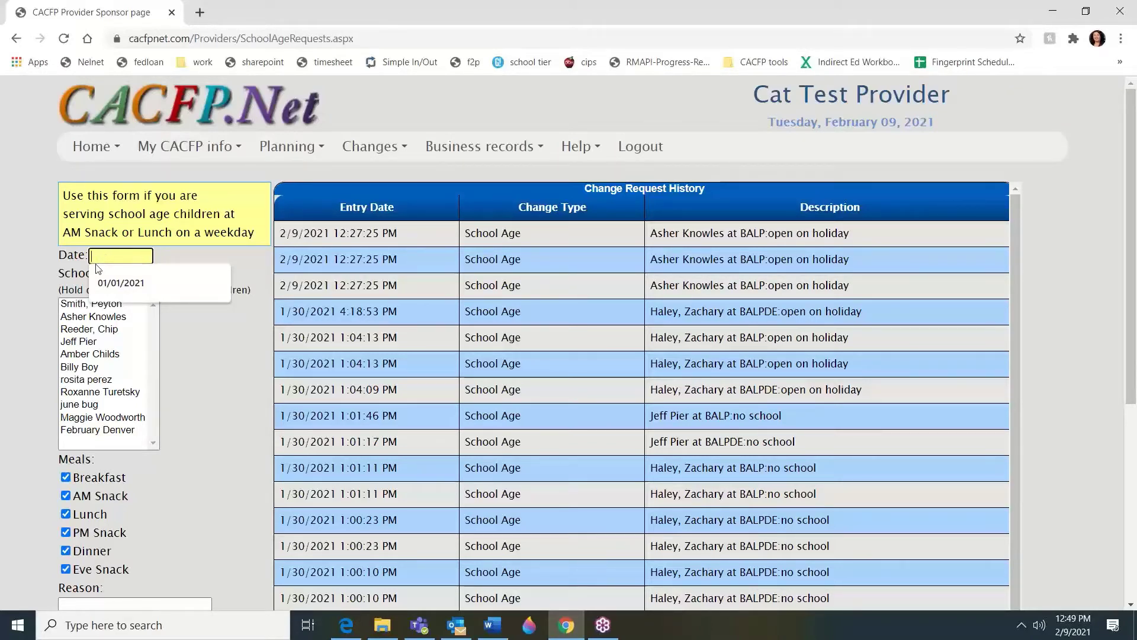
left_click(115, 283)
left_click(72, 305)
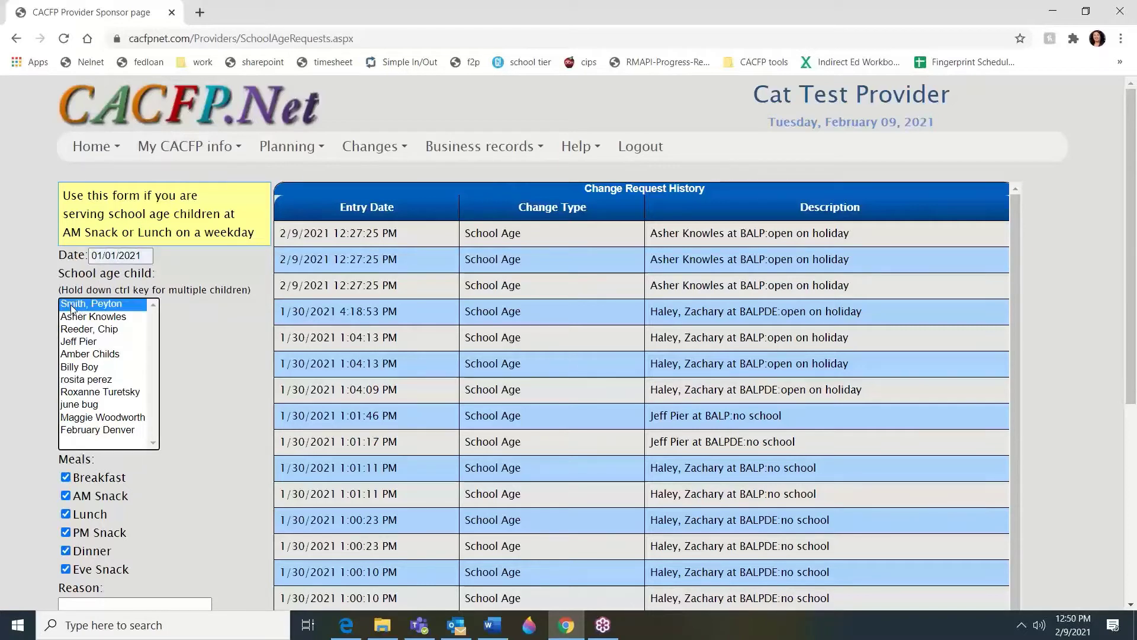
key("shift+Down")
key("shift+Down")
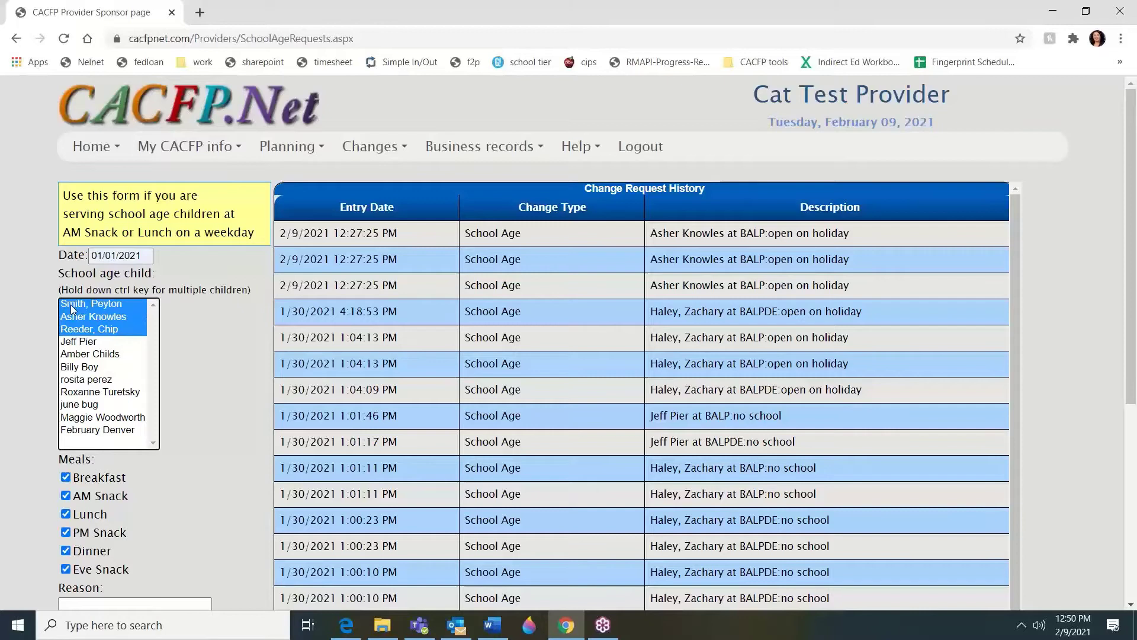
key("ctrl+Down")
key("ctrl+Down")
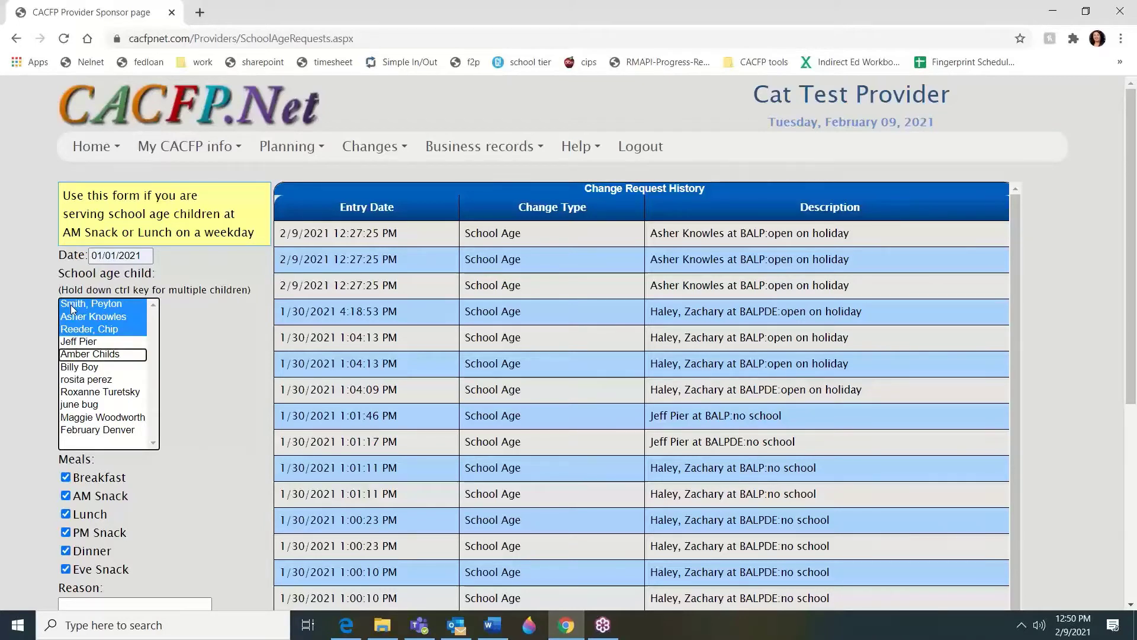
key("ctrl+Down")
key("ctrl+Down")
key("shift+Down")
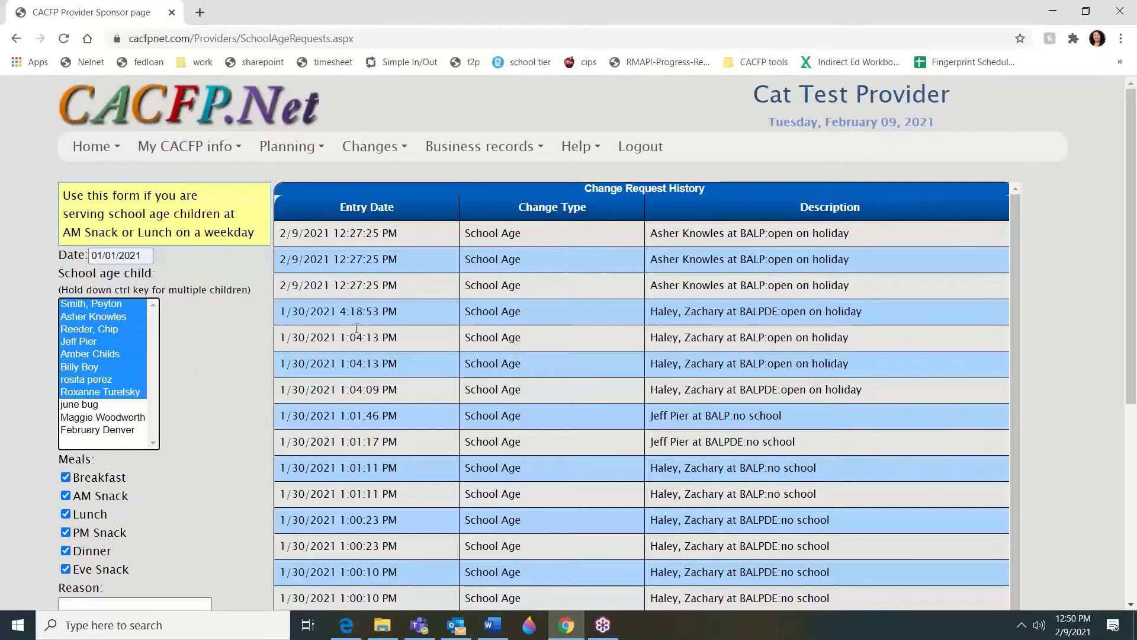
Exclude Dinner and Eve Snack and enter the reason 'open on holiday'
left_click(66, 550)
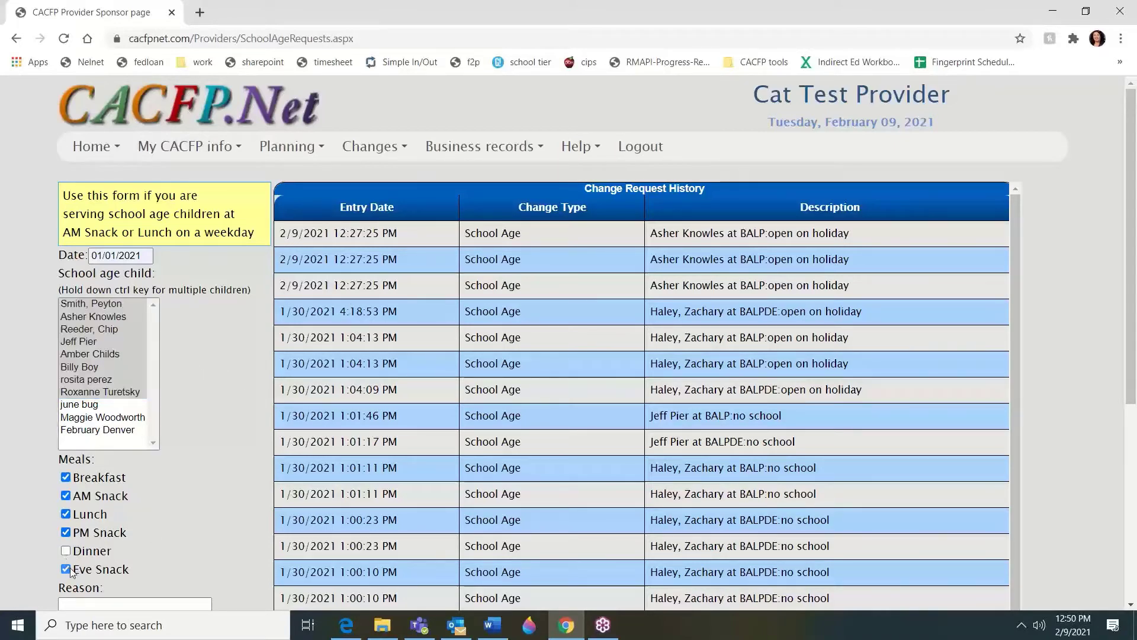
left_click(69, 570)
left_click(86, 603)
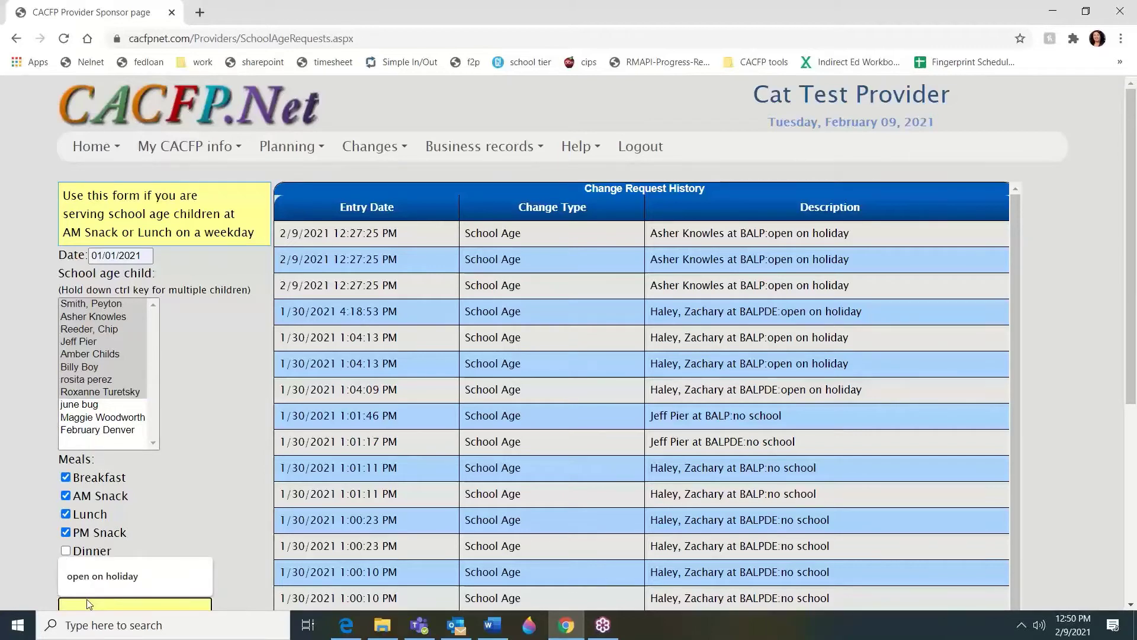
type("open on hiliday")
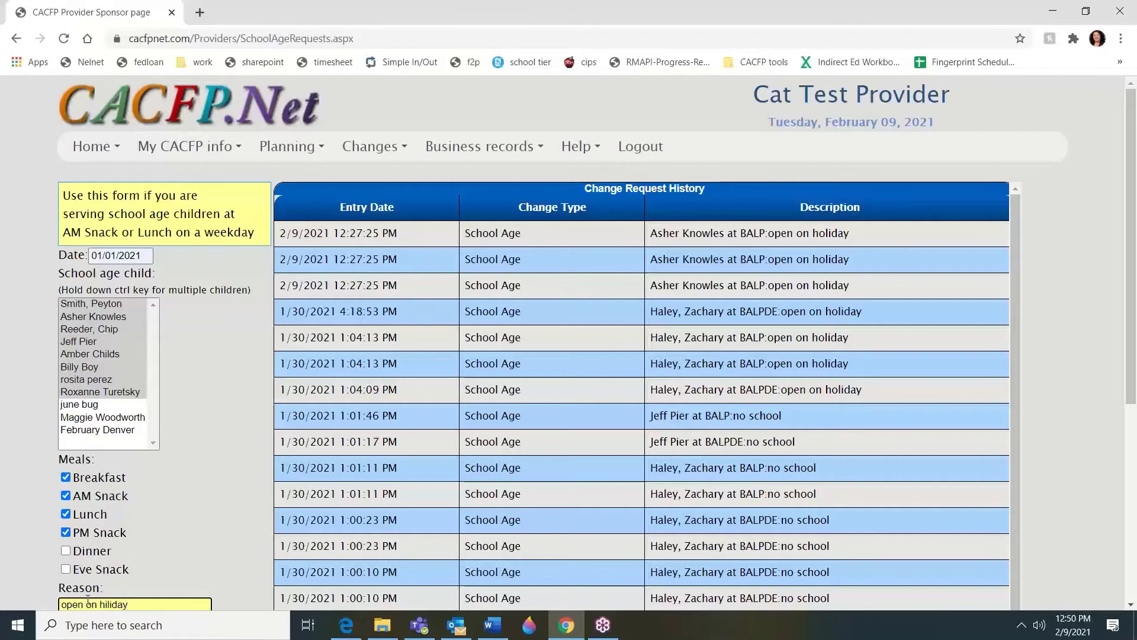
key("BackSpace")
key("BackSpace")
key("BackSpace")
key("BackSpace")
key("BackSpace")
key("BackSpace")
type("oliday")
scroll(195, 482, "down", 3)
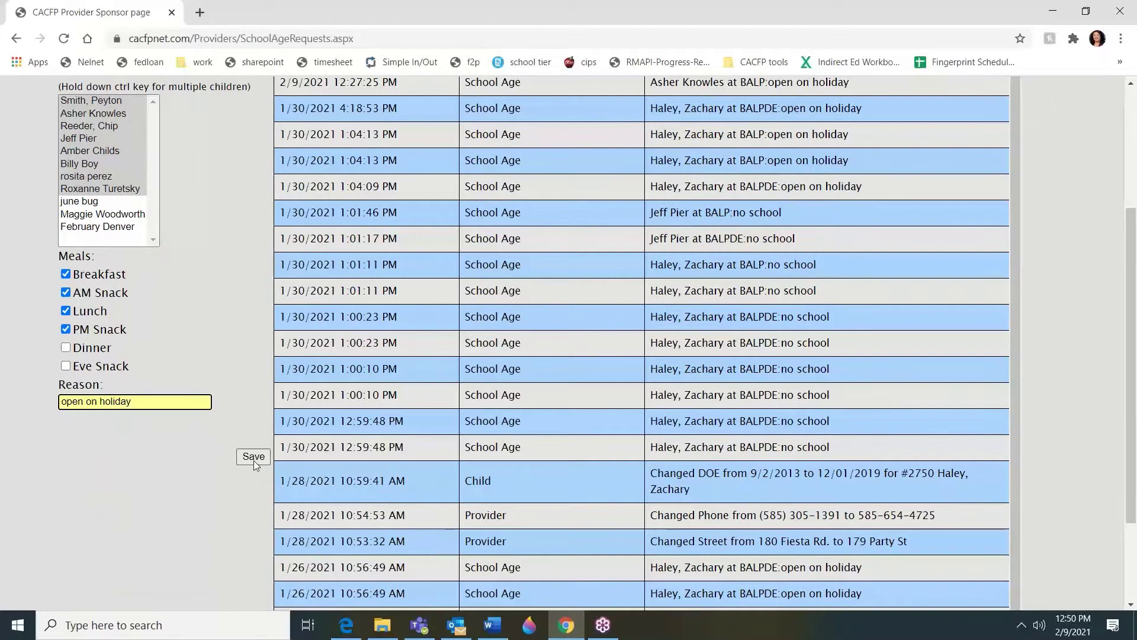
left_click(254, 460)
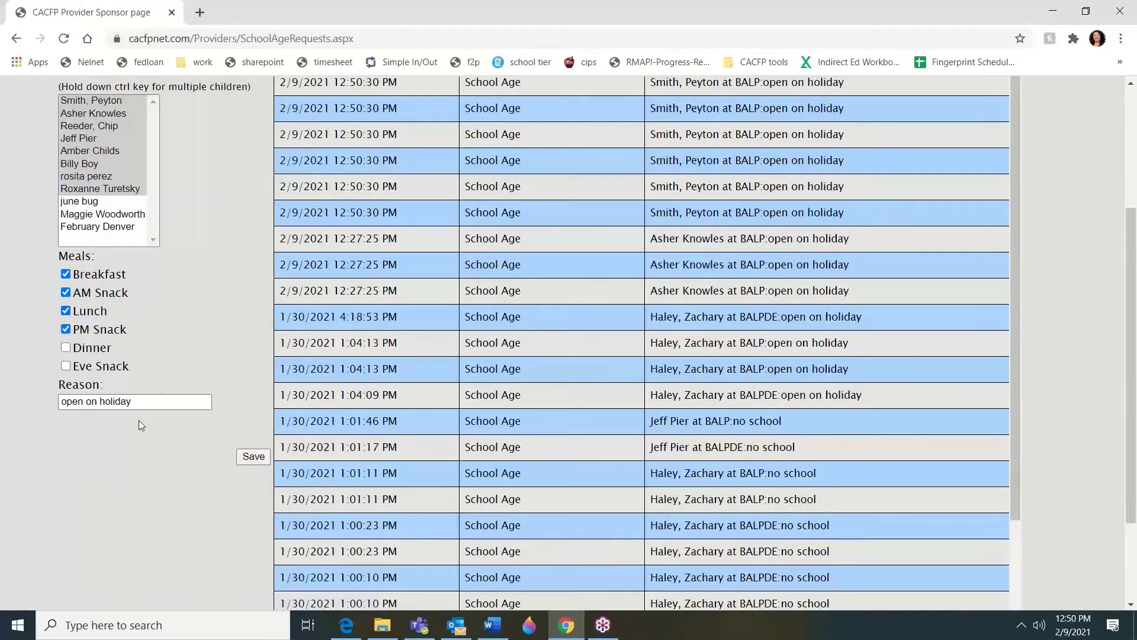
scroll(147, 392, "up", 3)
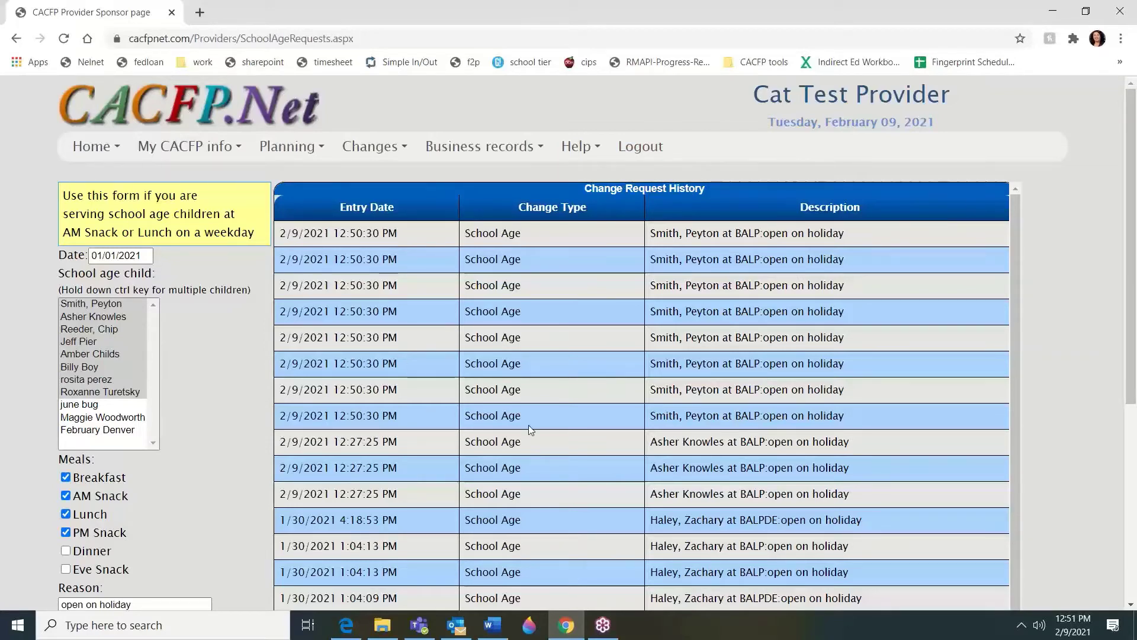
scroll(528, 424, "down", 8)
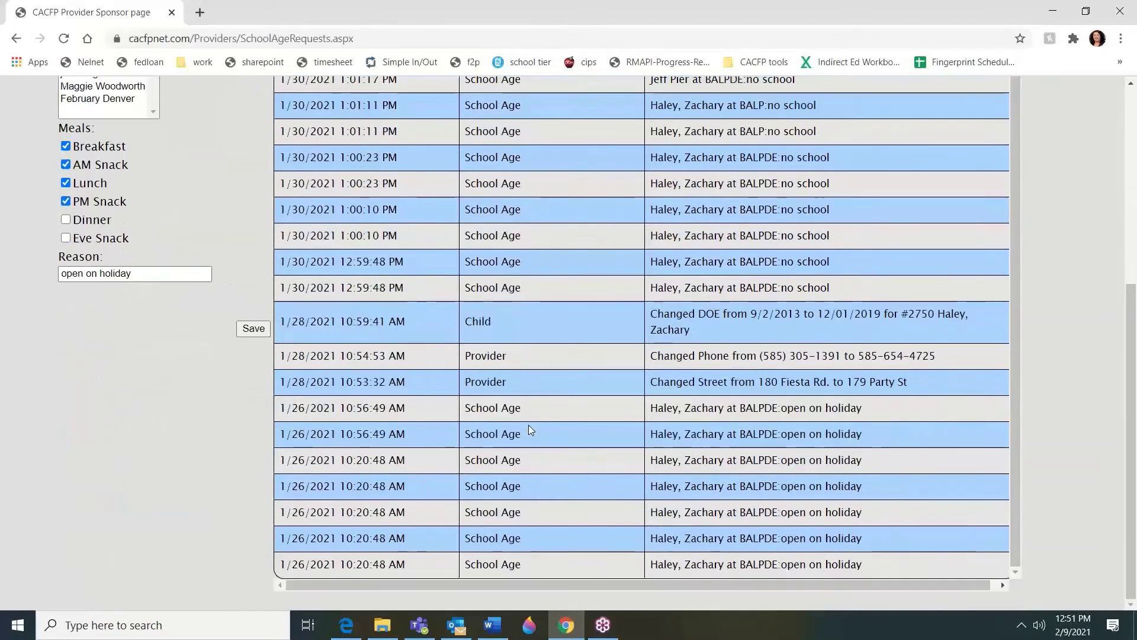
scroll(528, 425, "up", 10)
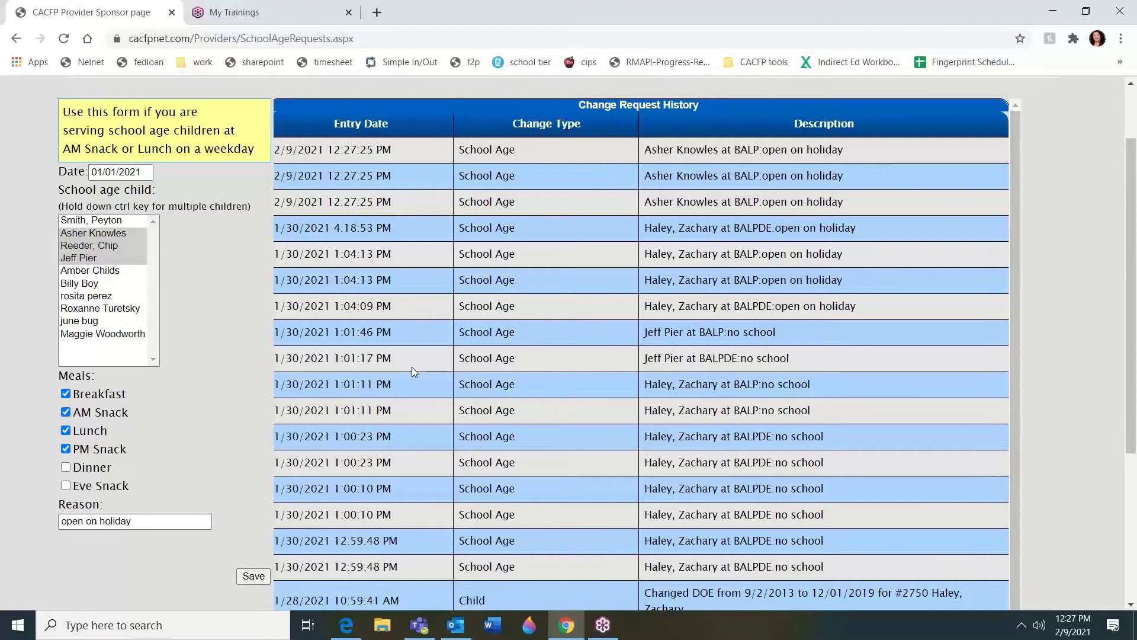
Go Home, then open My CACFP info > Children to list enrolled children
scroll(2, 379, "up", 2)
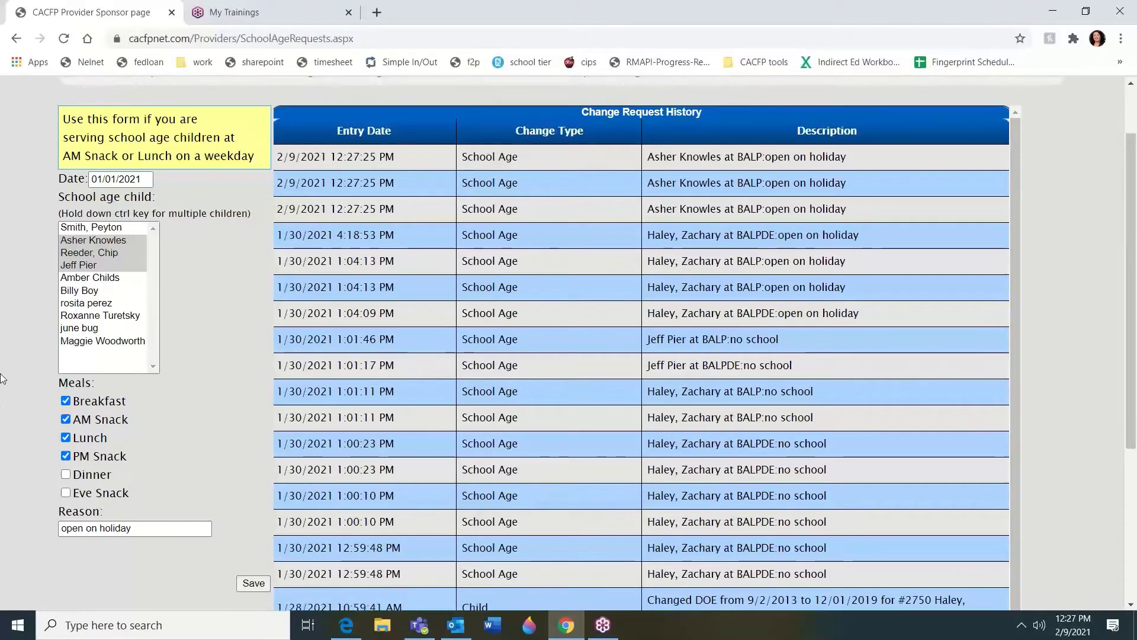
left_click(92, 149)
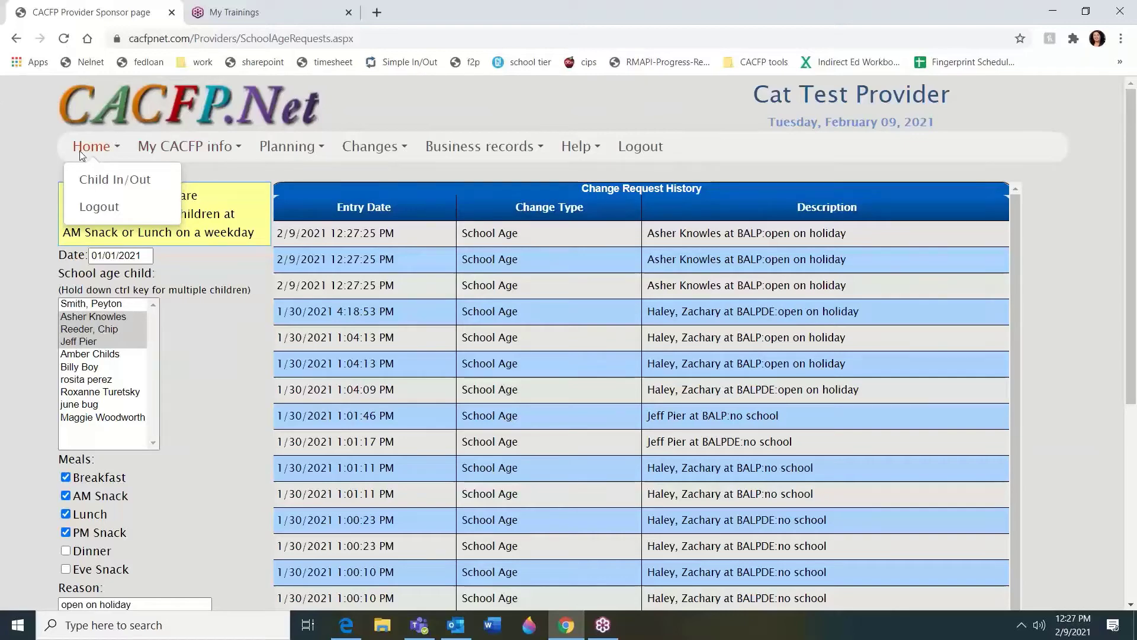
left_click(82, 148)
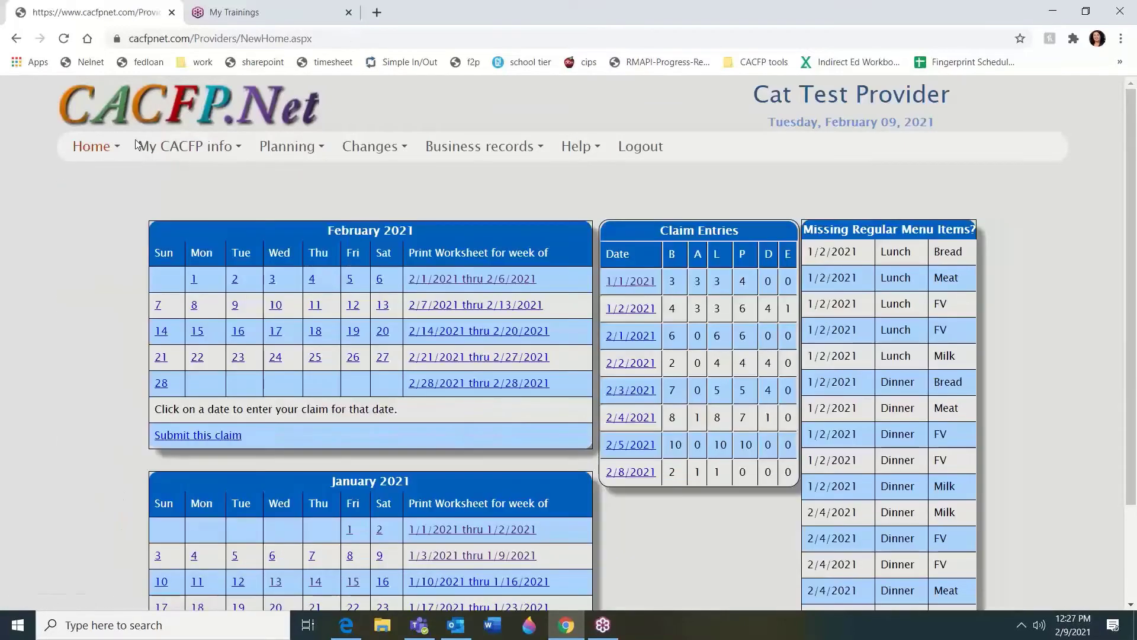
left_click(183, 148)
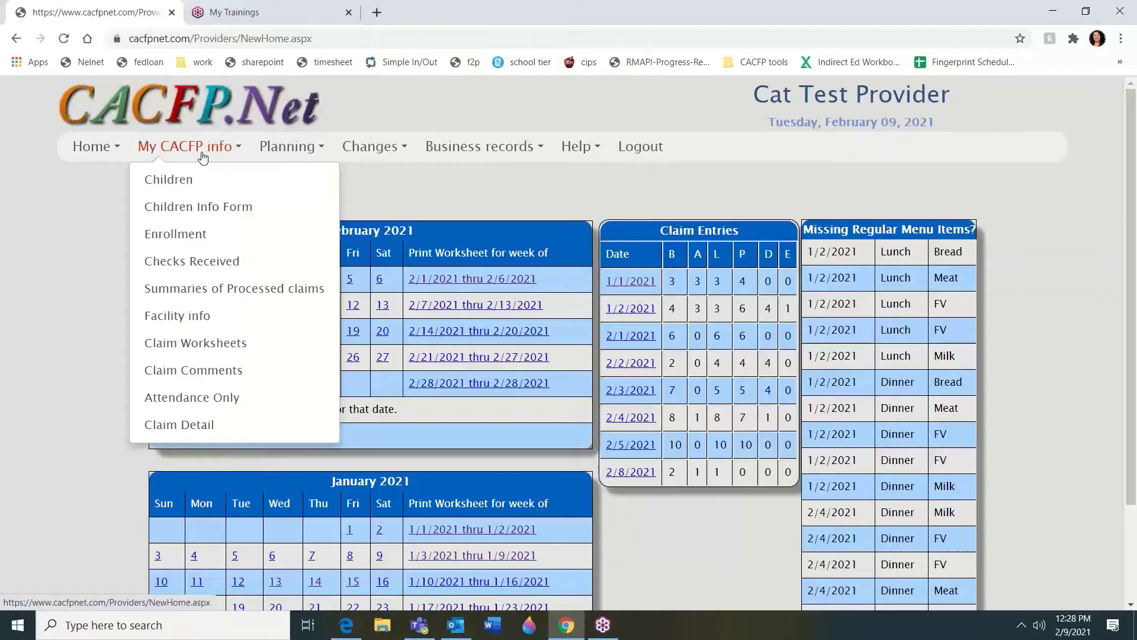
left_click(183, 191)
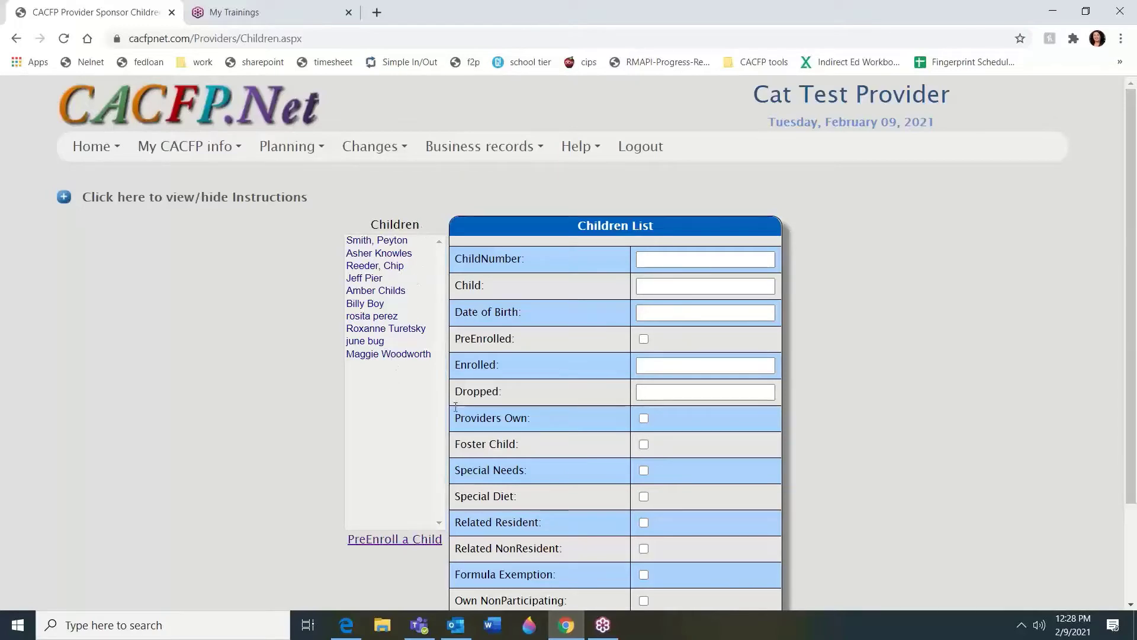
Start a pre-enrollment with the child's name, birth date 02/09/2019 and enrollment date 02/09/2021
left_click(395, 539)
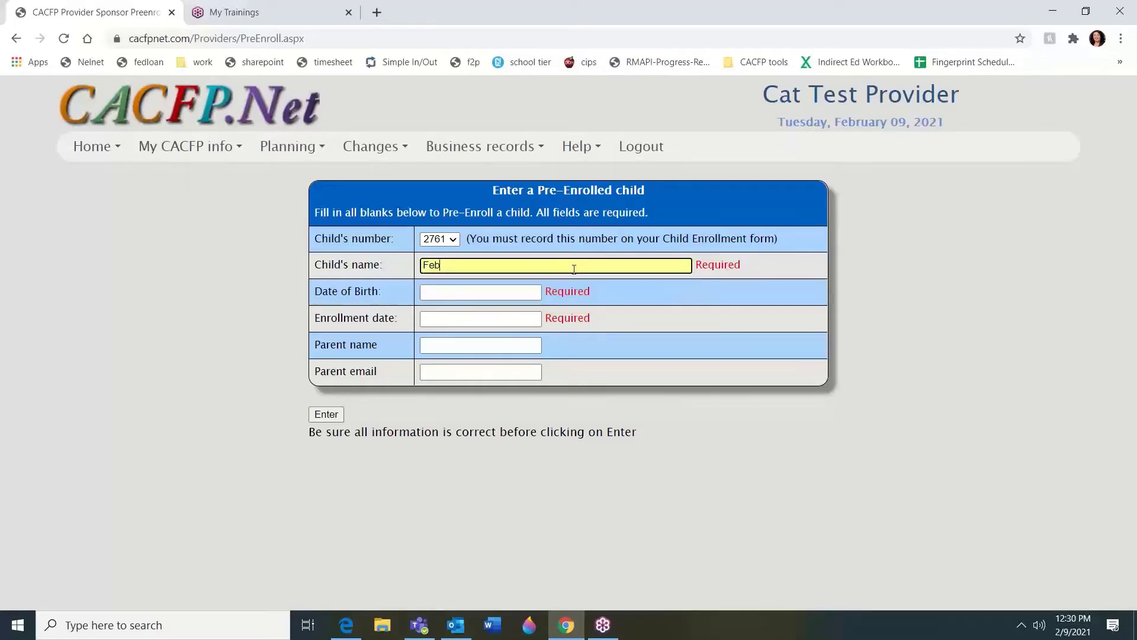
type("ruary Denver")
key("Tab")
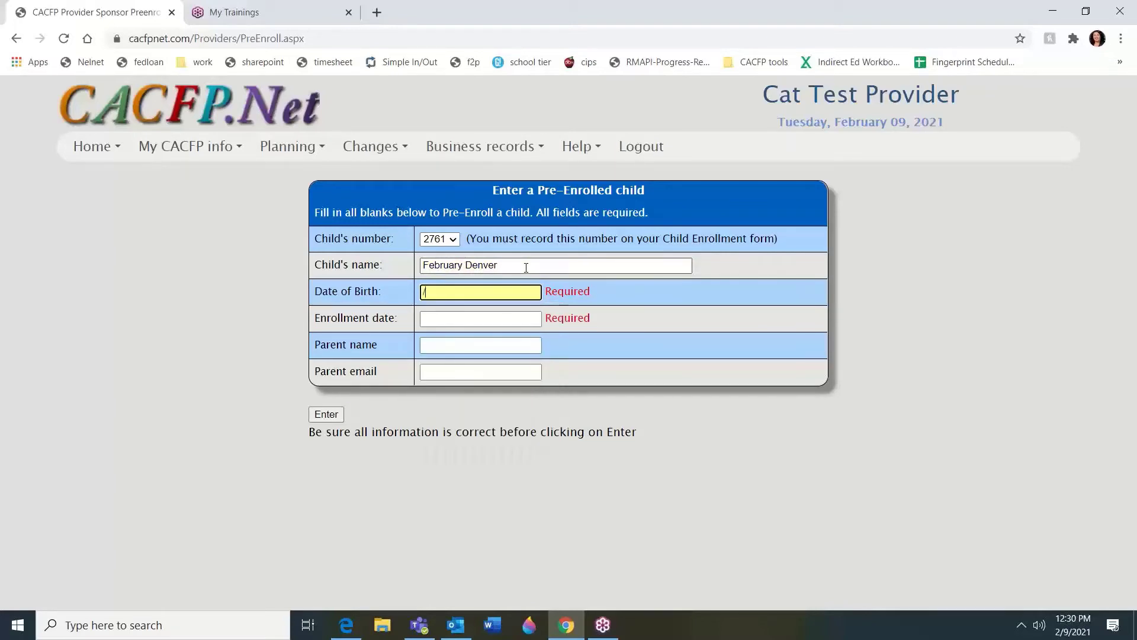
type("02/09/2019")
key("Tab")
type("02")
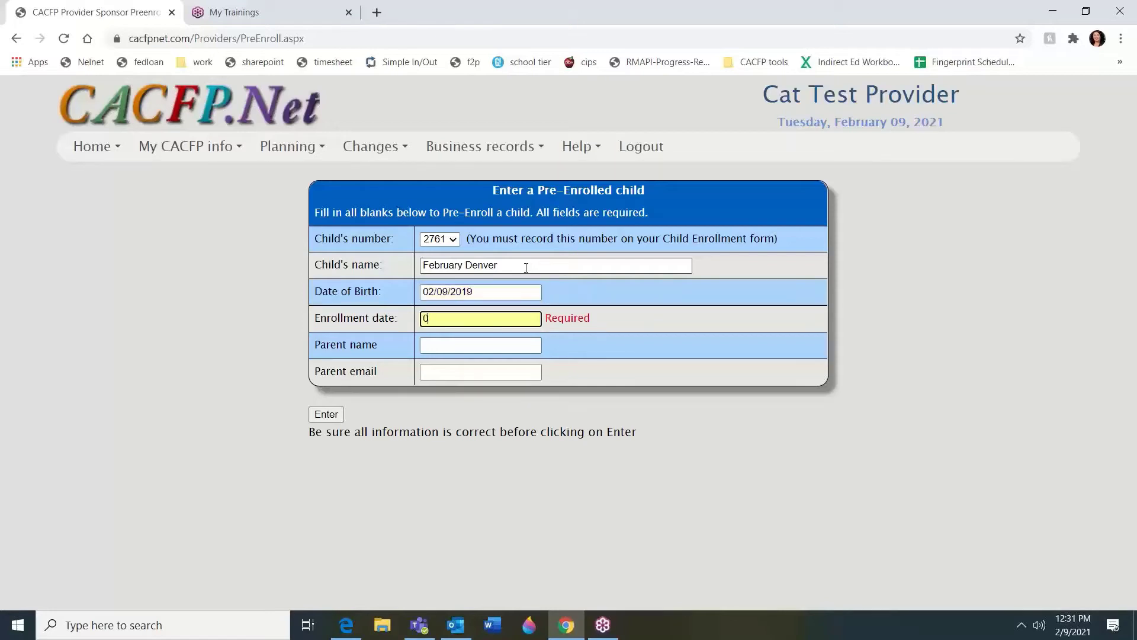
type("/09/2021")
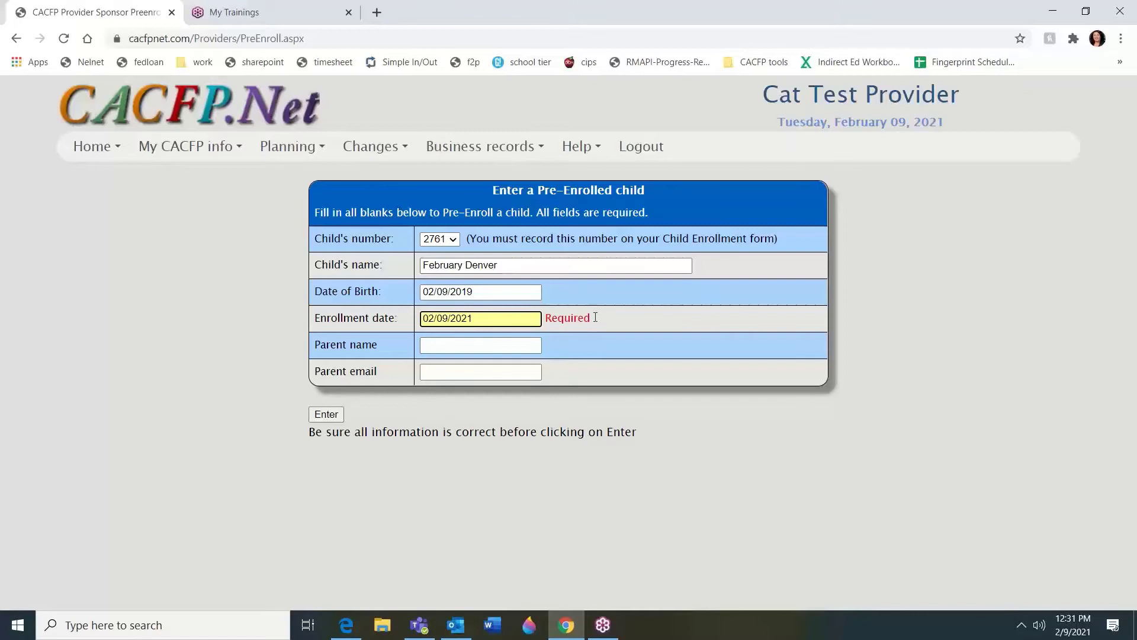
Enter the parent's name, leave the email blank, and submit the pre-enrollment
left_click(500, 343)
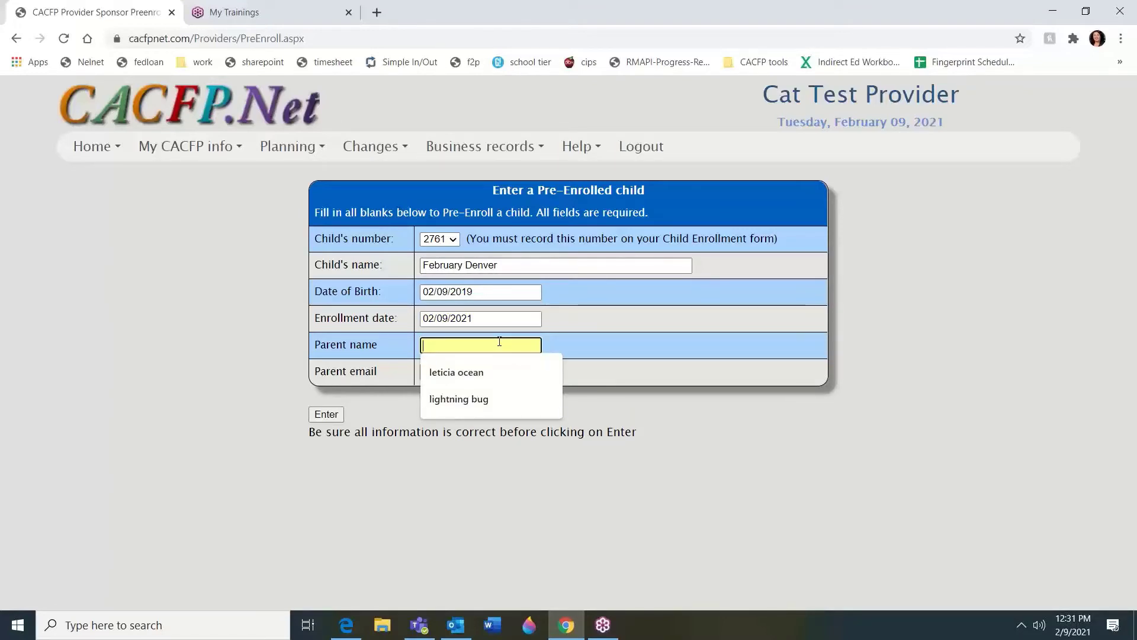
type("march ")
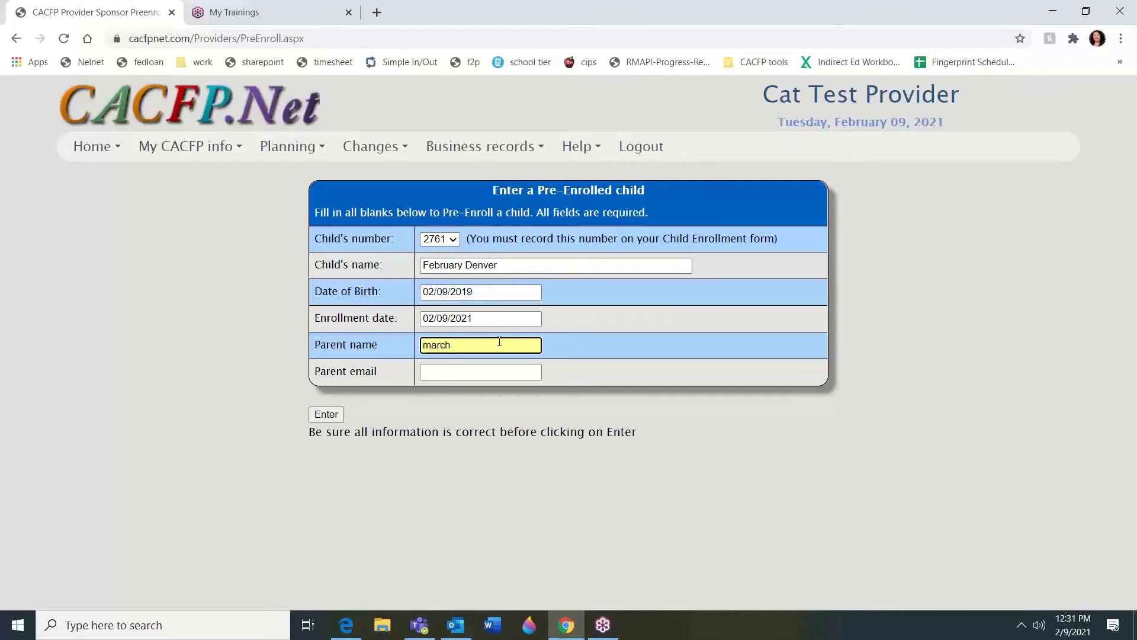
type("denver")
left_click(444, 371)
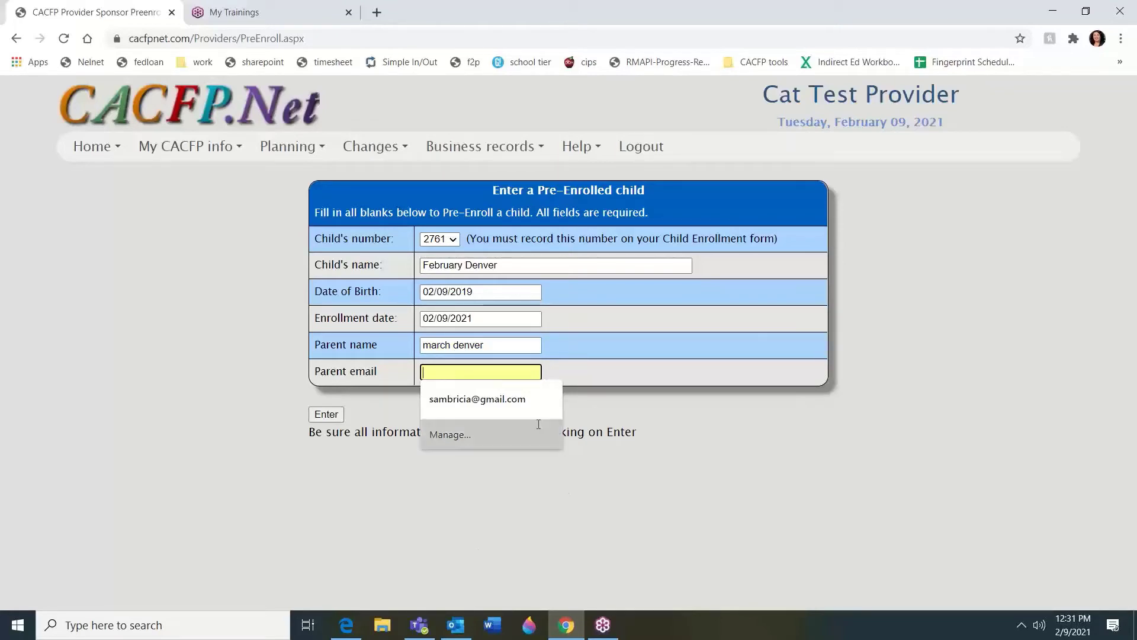
left_click(570, 379)
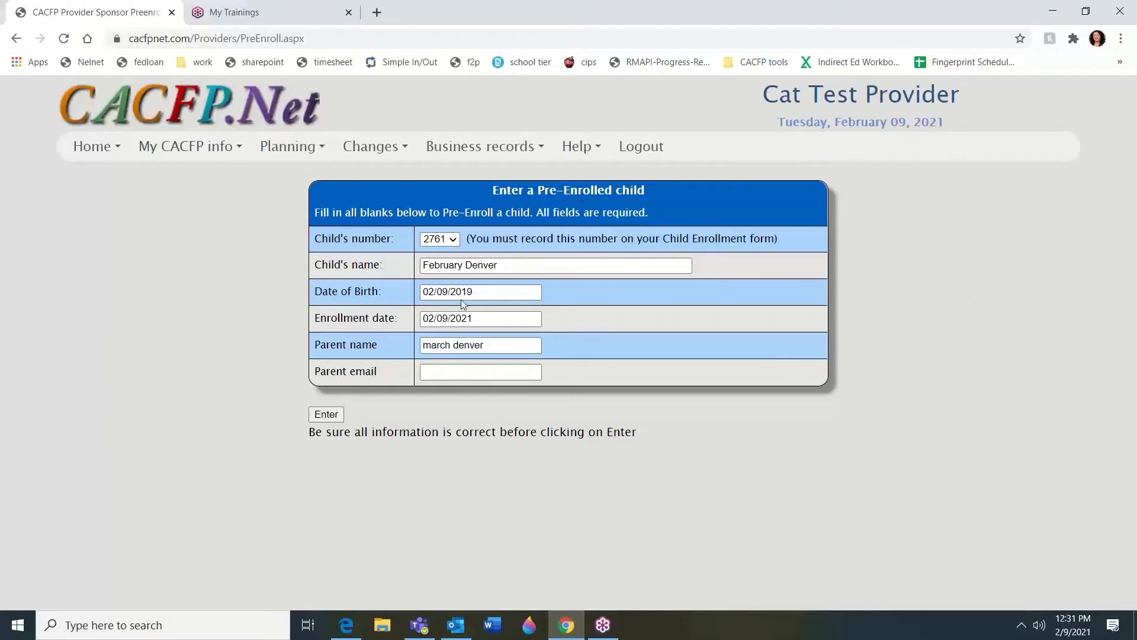
left_click(327, 414)
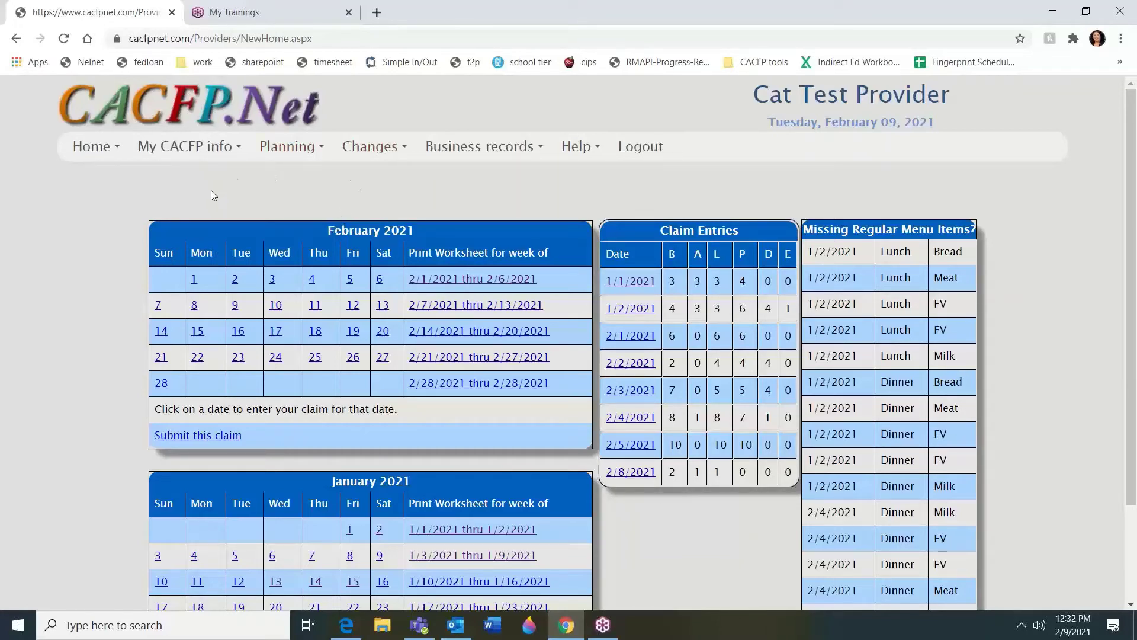
Open My CACFP info > Enrollment and display the report for the newly pre-enrolled child
left_click(211, 147)
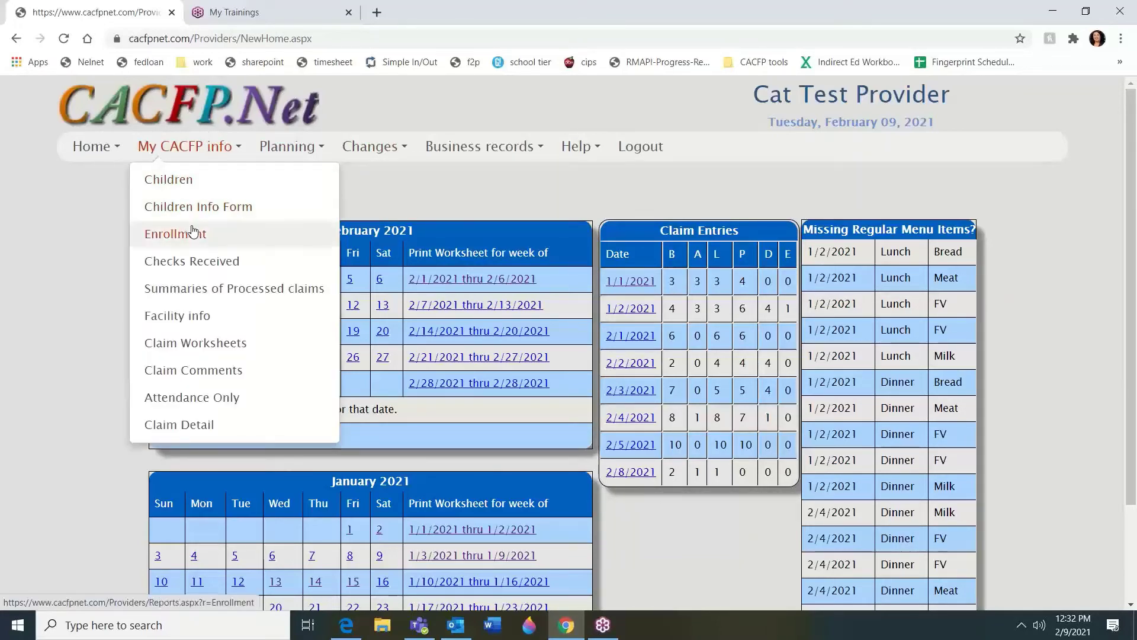
left_click(181, 232)
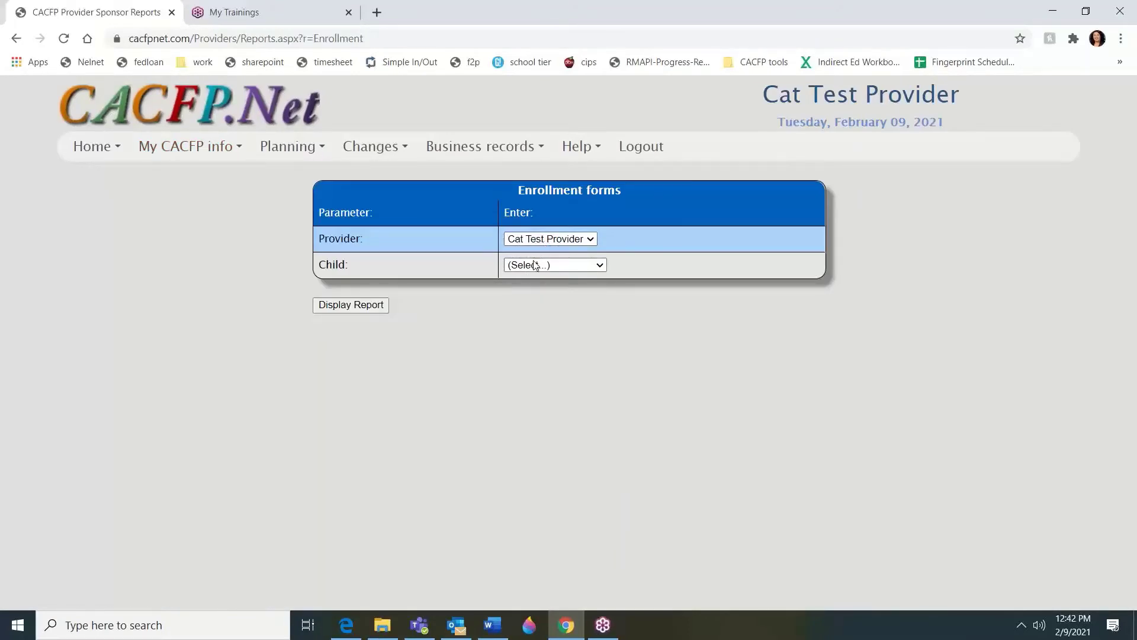
left_click(535, 265)
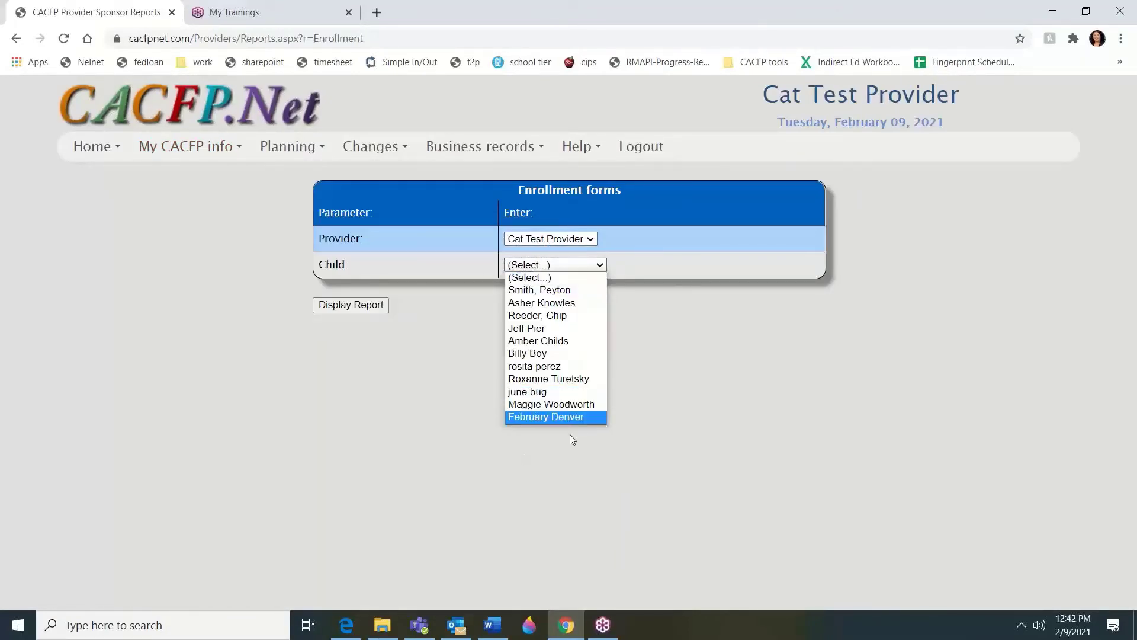
left_click(591, 417)
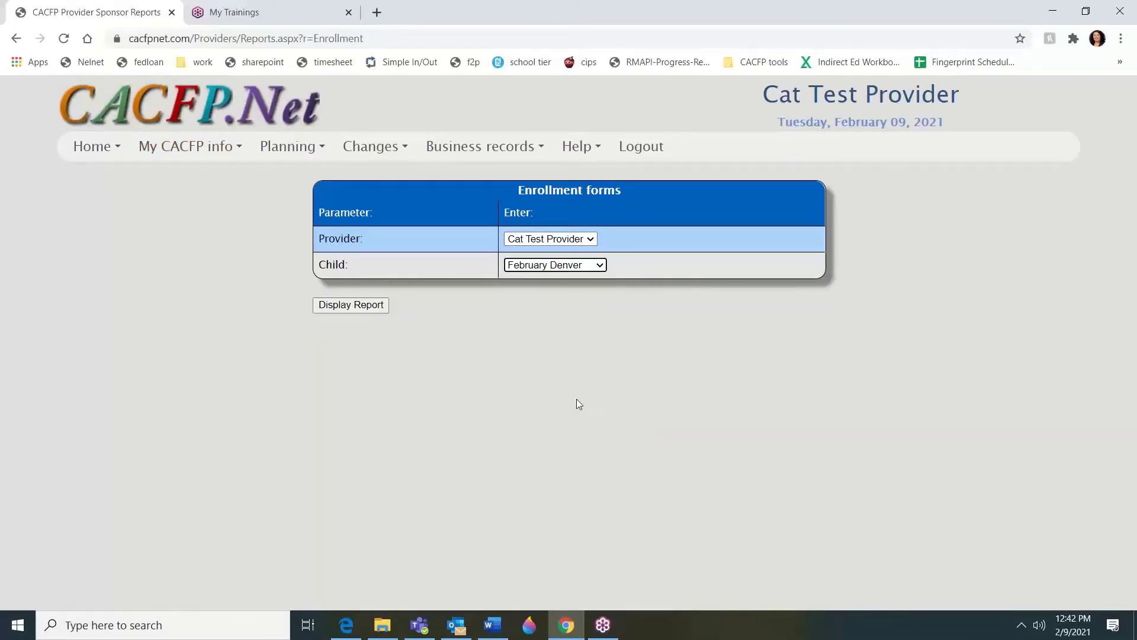
left_click(354, 304)
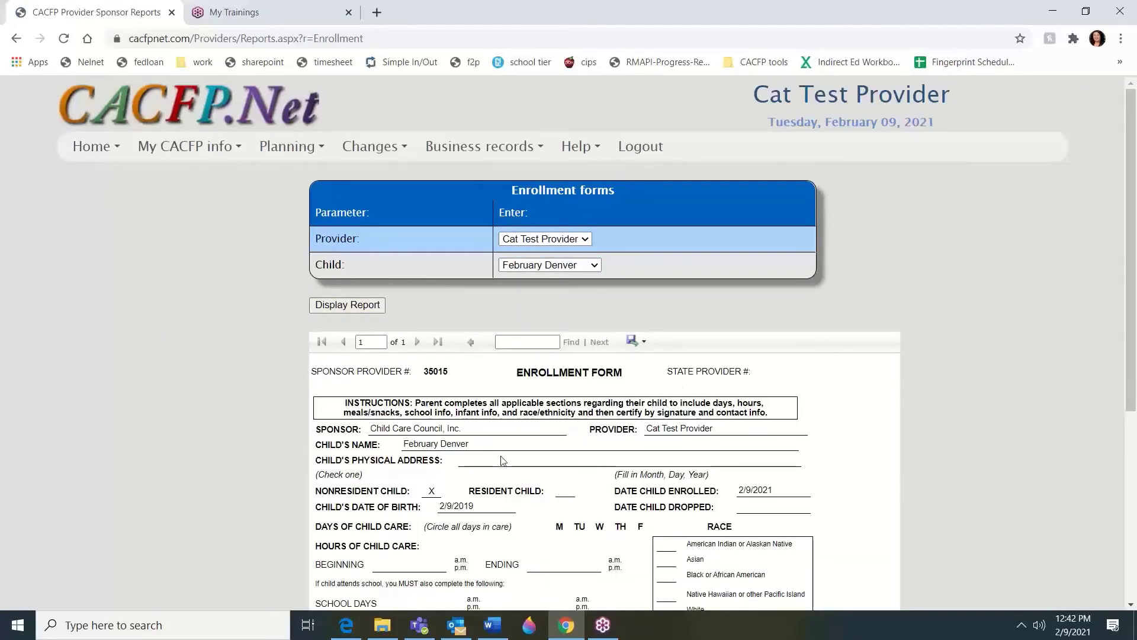
Export the enrollment form as a PDF and open the downloaded EnrollmentUS (3).pdf
left_click(630, 344)
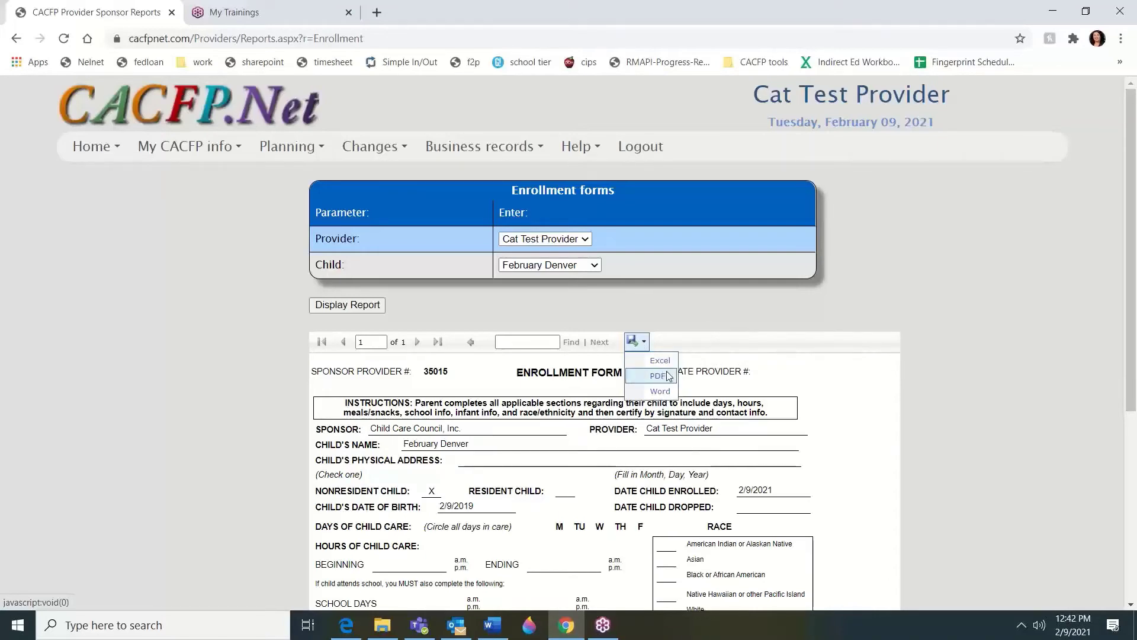
left_click(668, 375)
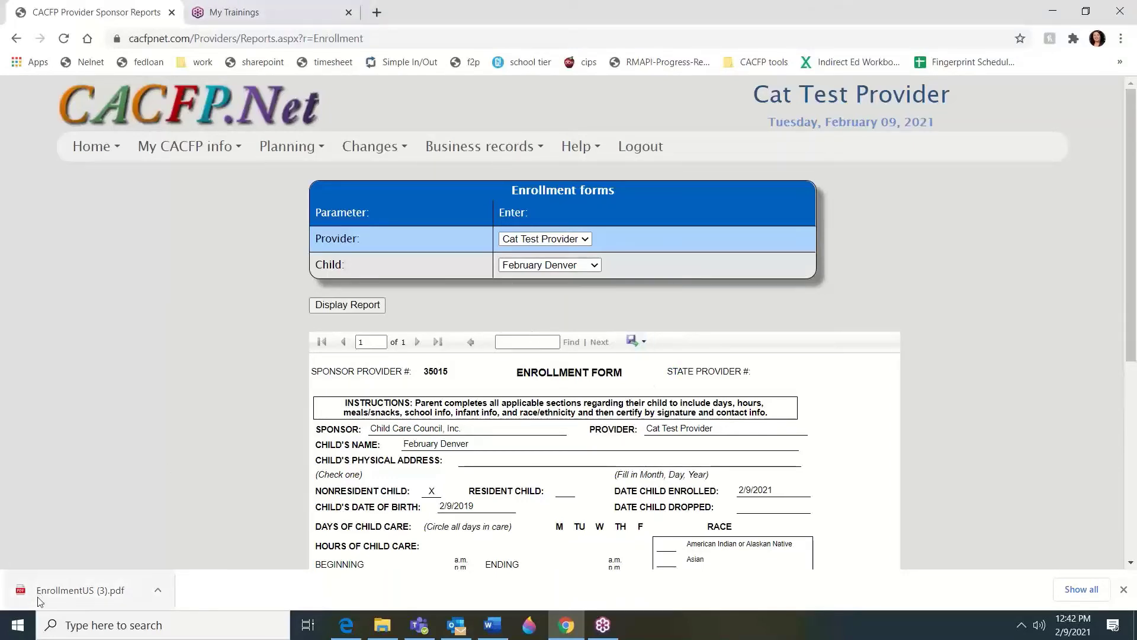
left_click(79, 592)
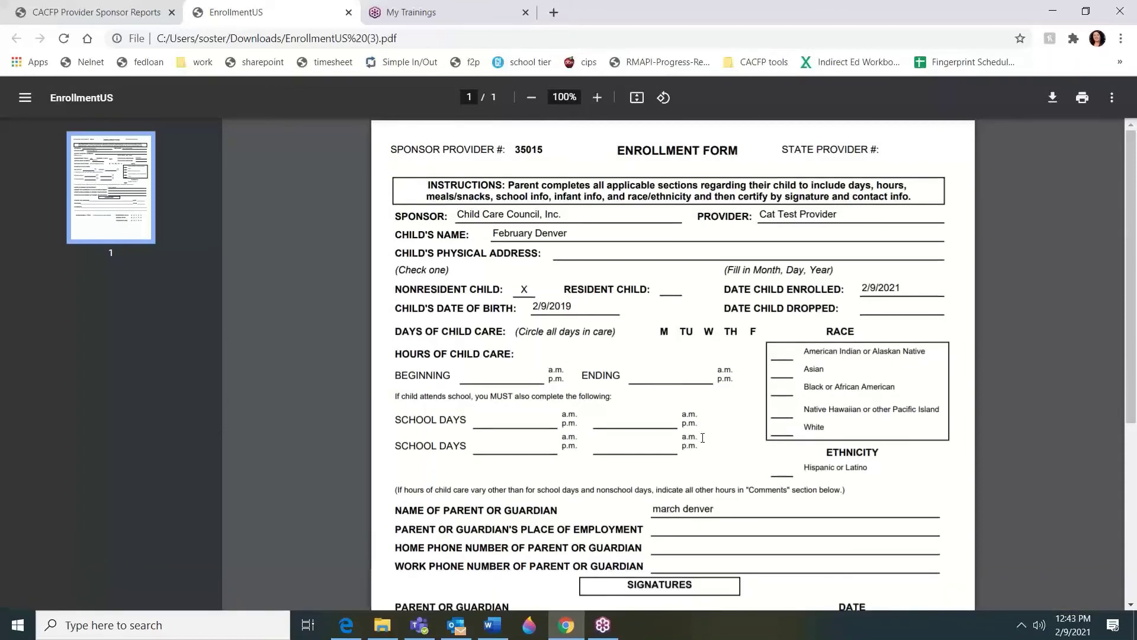
scroll(702, 438, "down", 4)
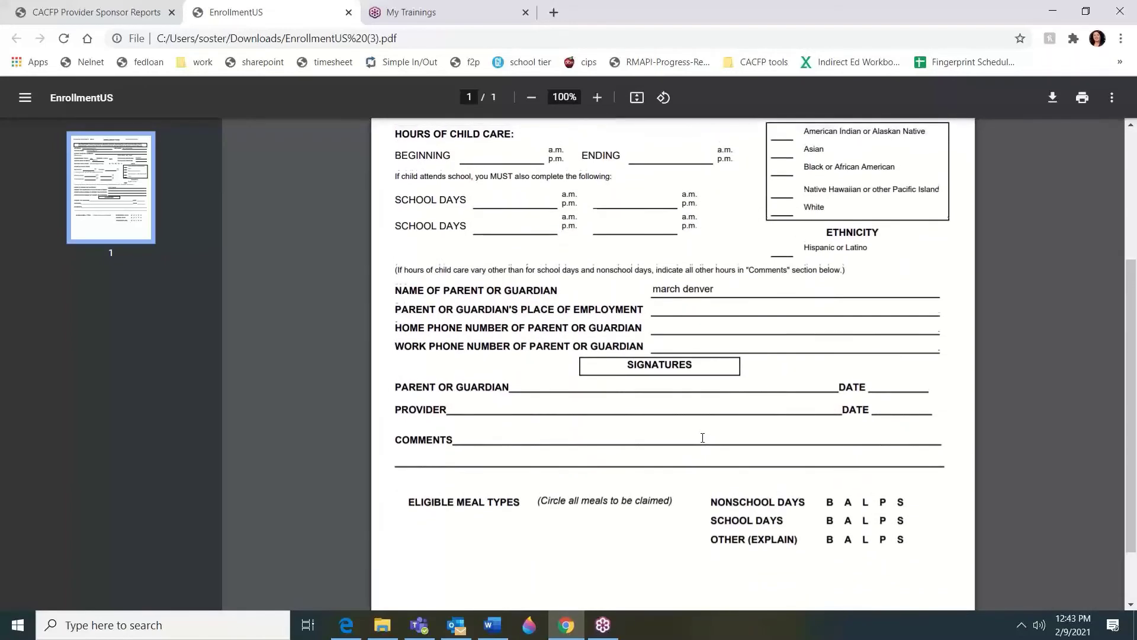
scroll(702, 438, "up", 2)
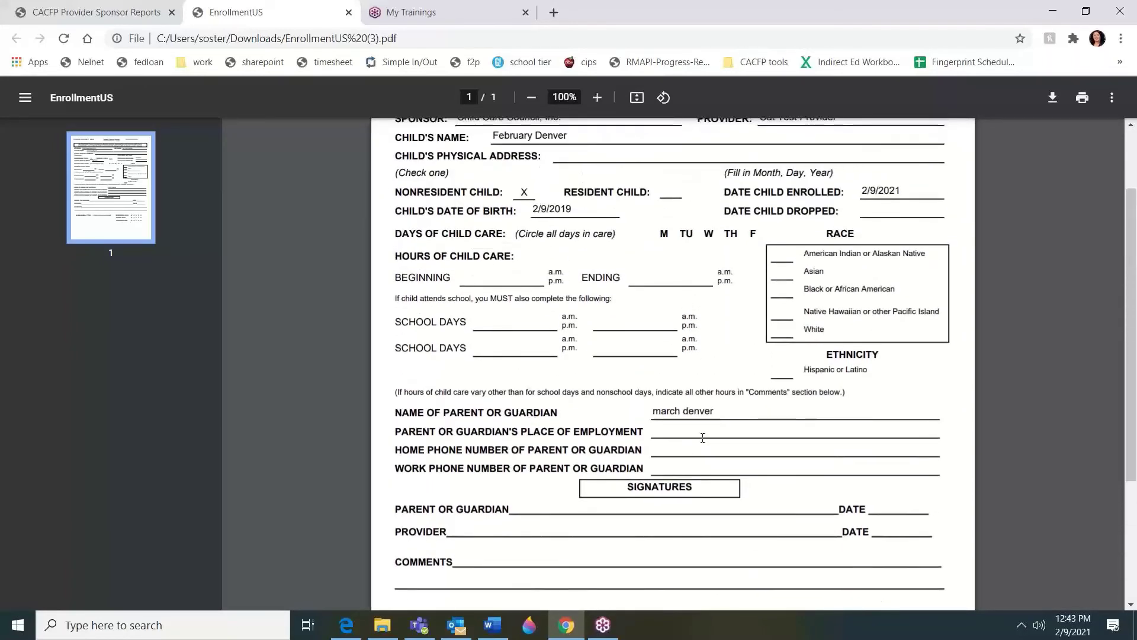
scroll(703, 438, "up", 1)
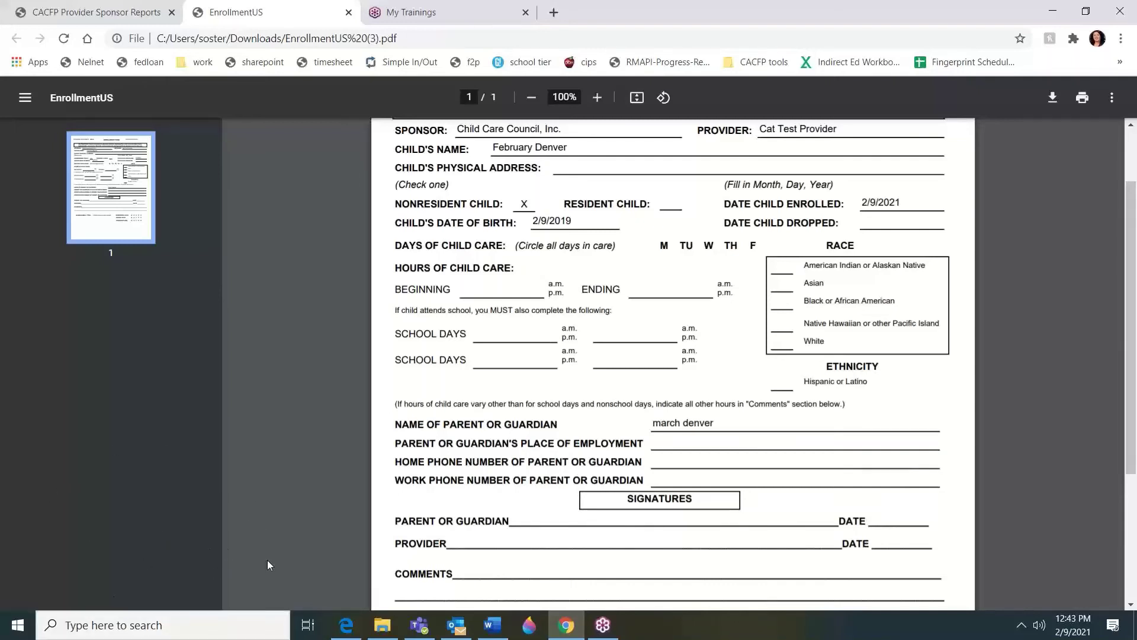
scroll(256, 454, "down", 3)
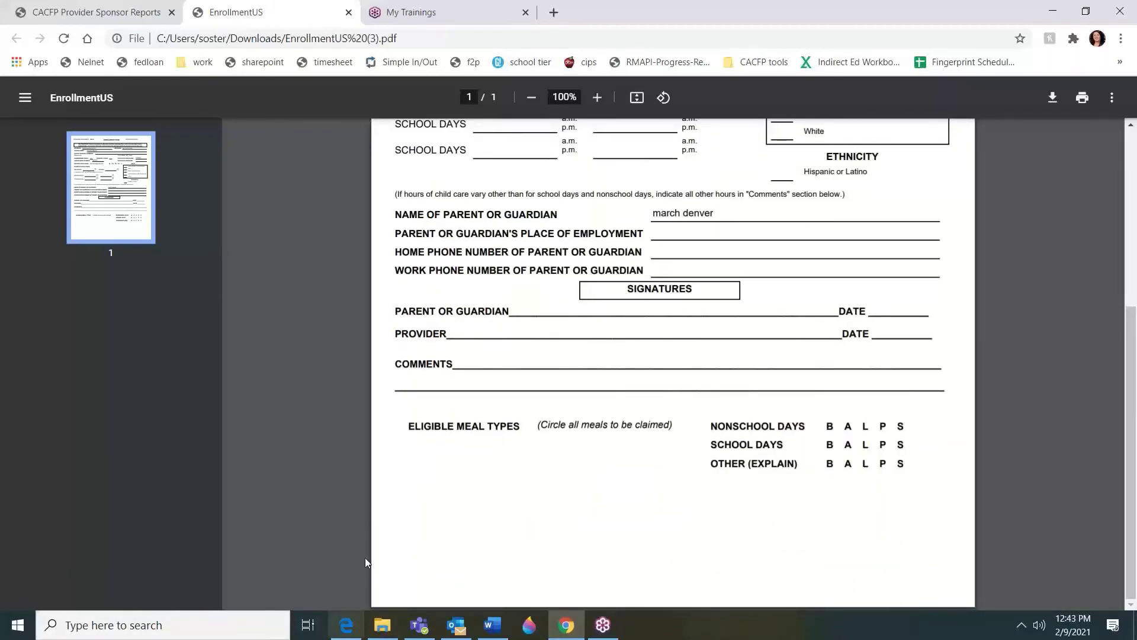
mouse_move(363, 625)
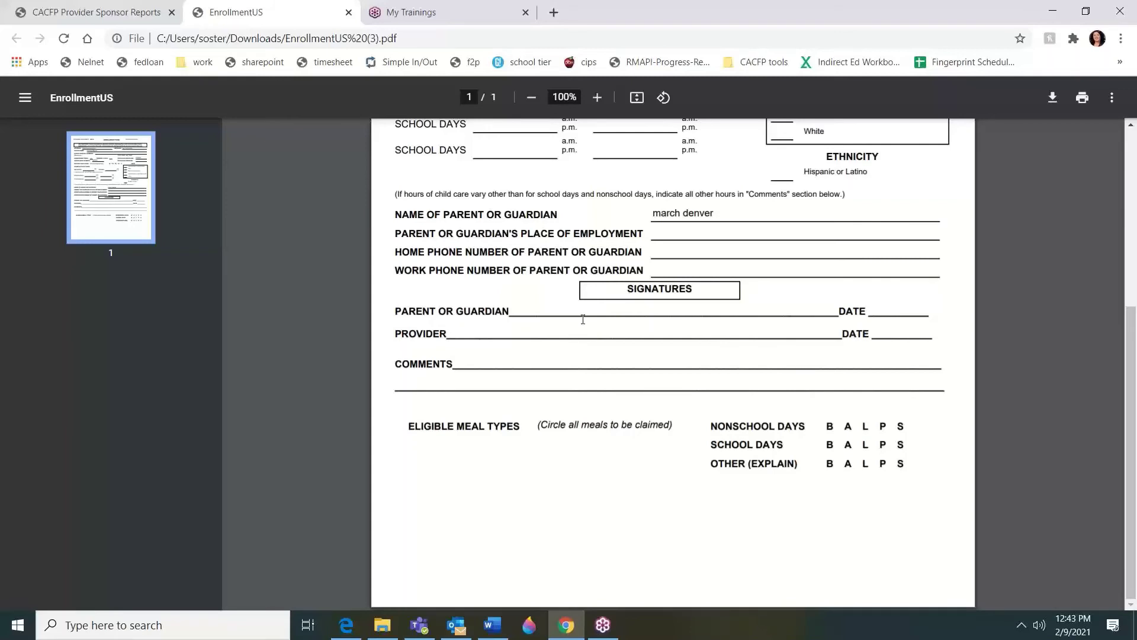
left_click(493, 625)
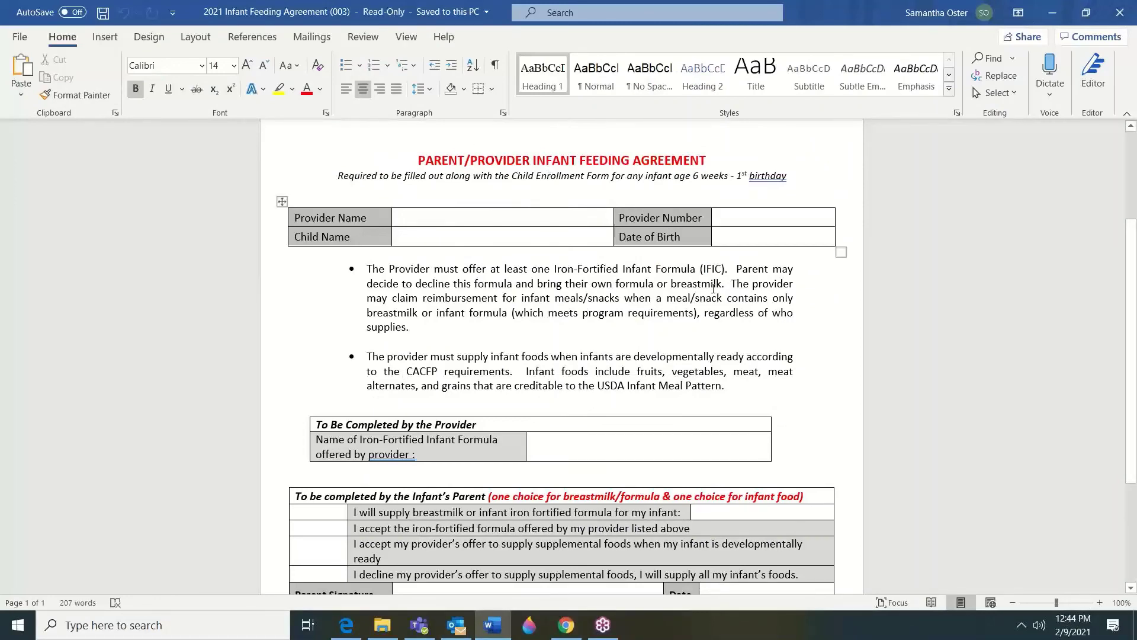
scroll(581, 353, "down", 3)
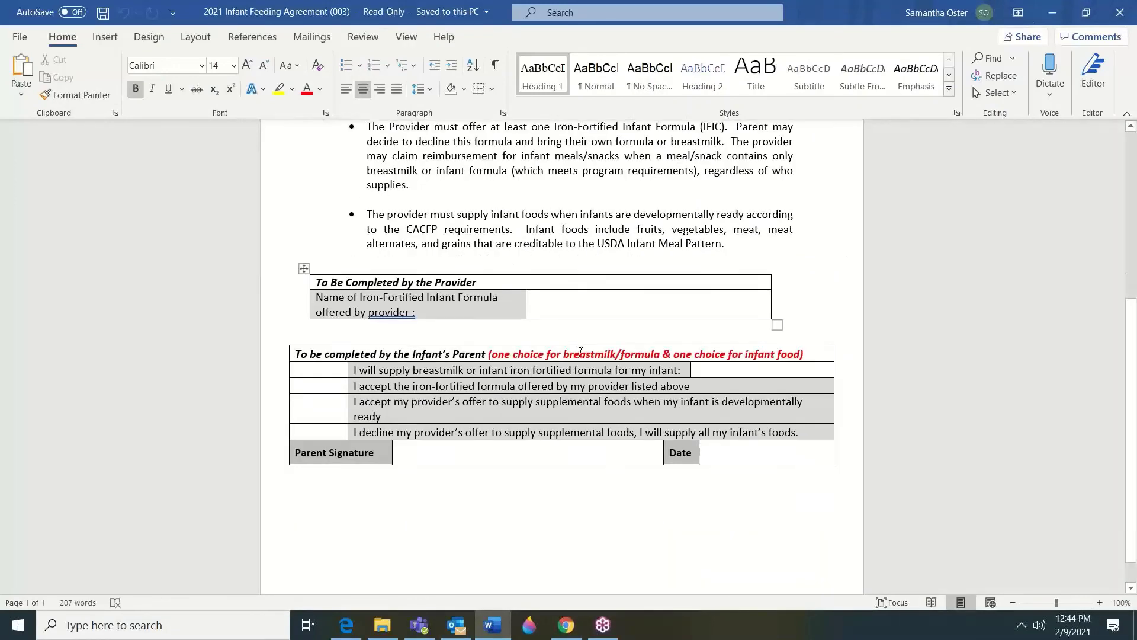
scroll(581, 353, "up", 4)
scroll(581, 353, "up", 3)
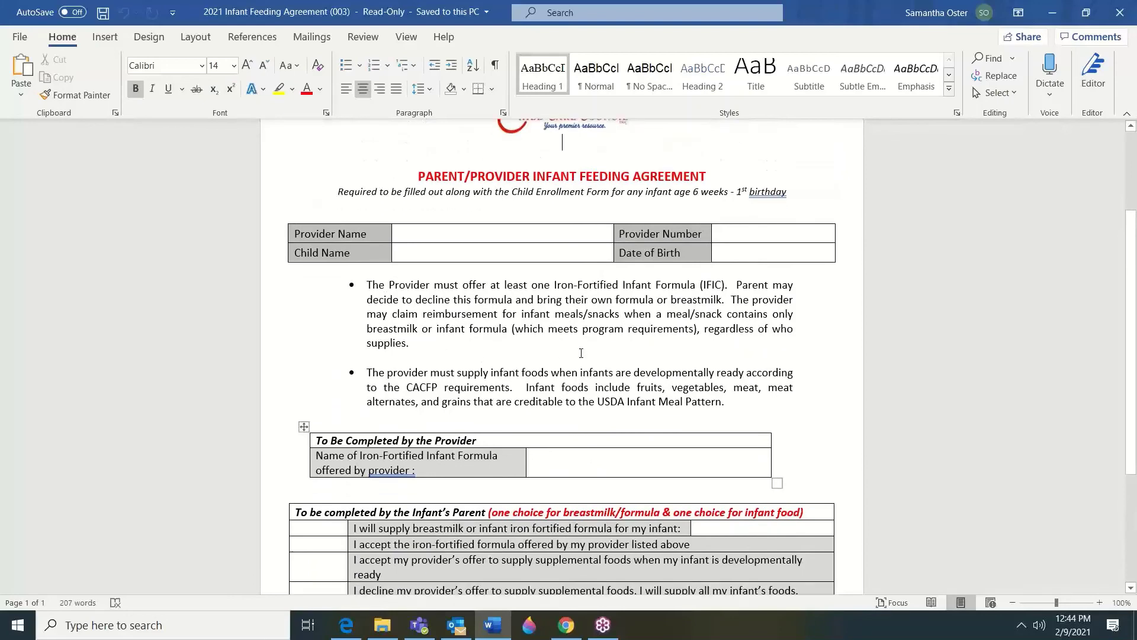
scroll(581, 353, "down", 2)
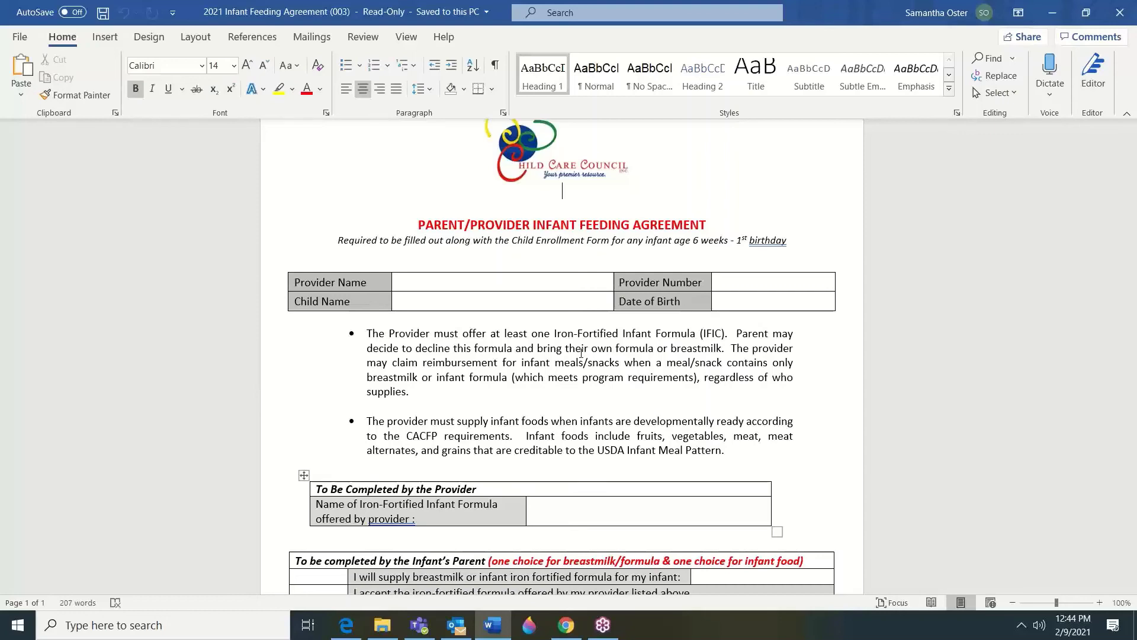
left_click(1049, 9)
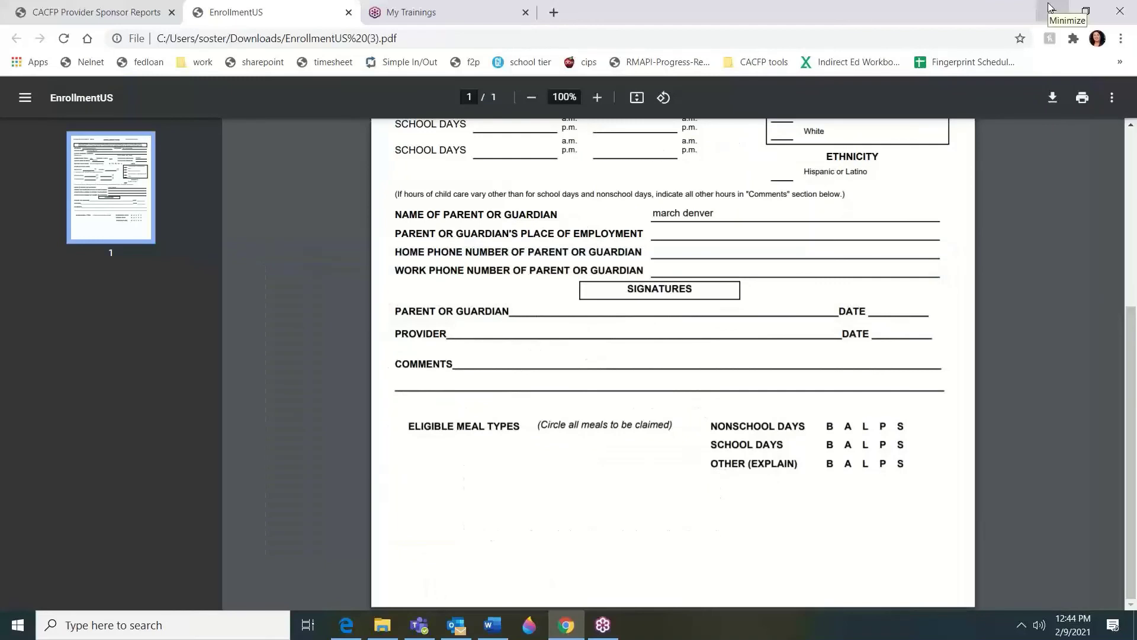
Return to the CACFP.Net tab, go Home, and open the February 3, 2021 claim
scroll(868, 218, "up", 5)
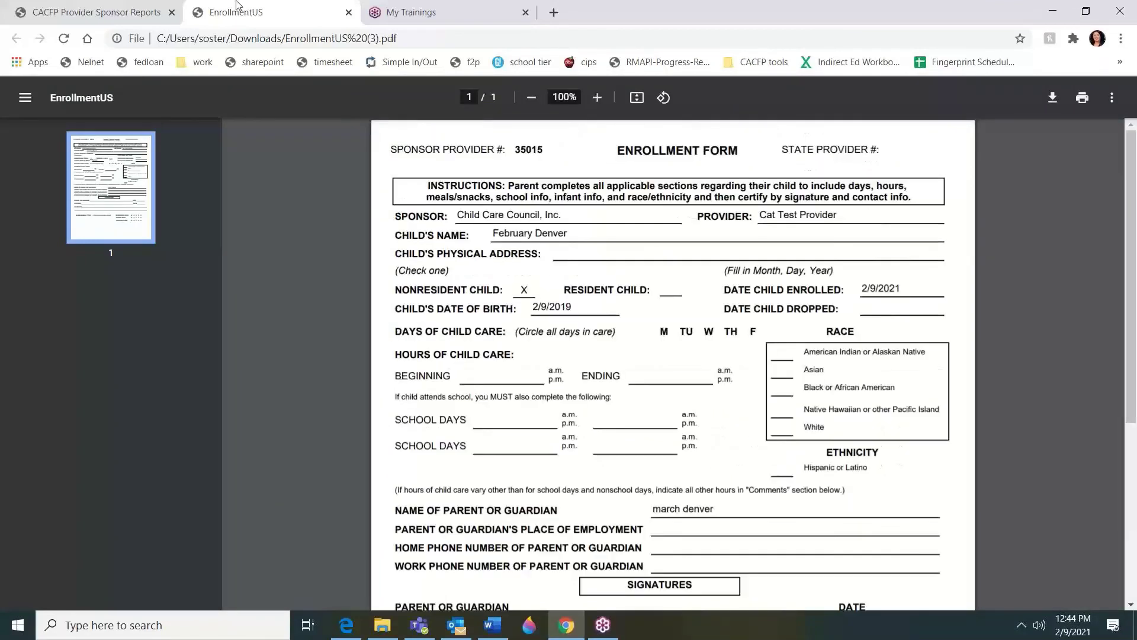
left_click(100, 11)
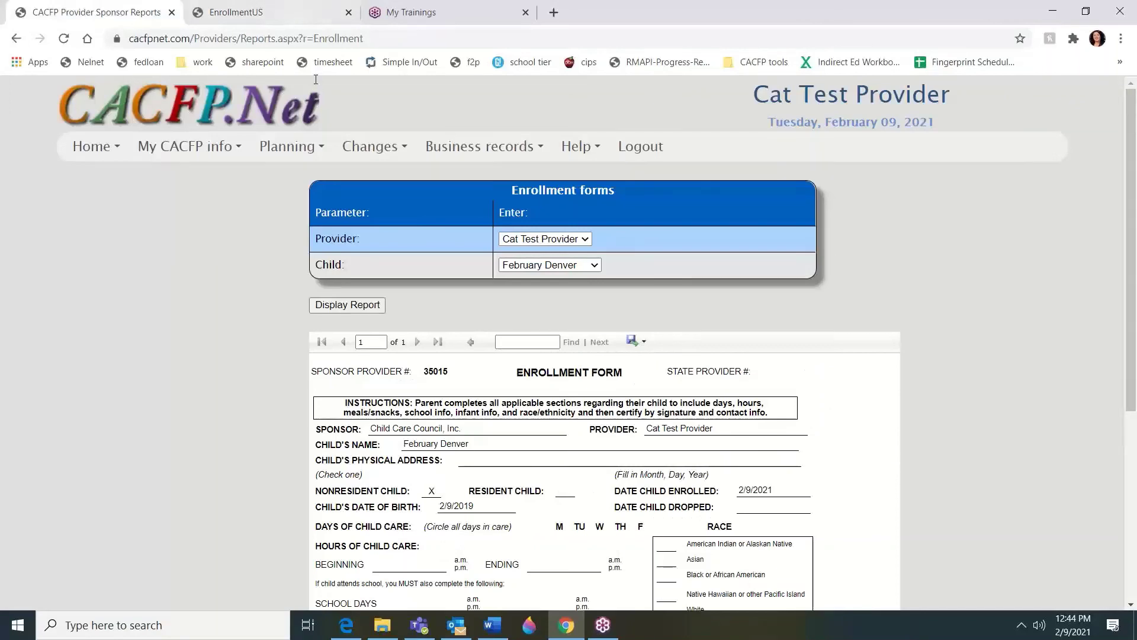
mouse_move(190, 150)
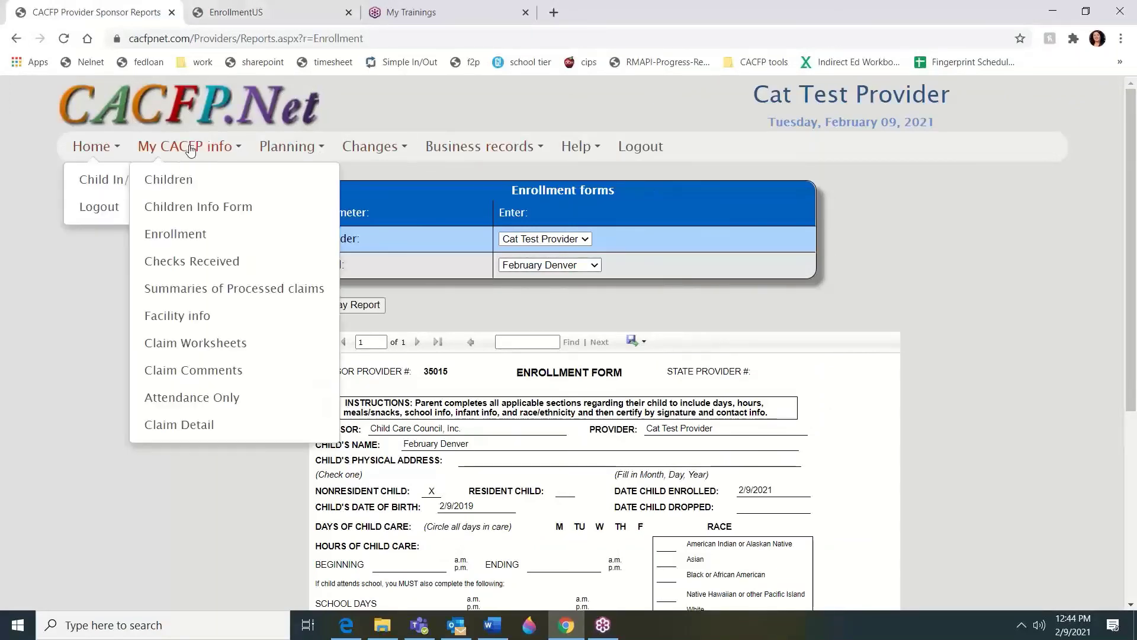
left_click(92, 147)
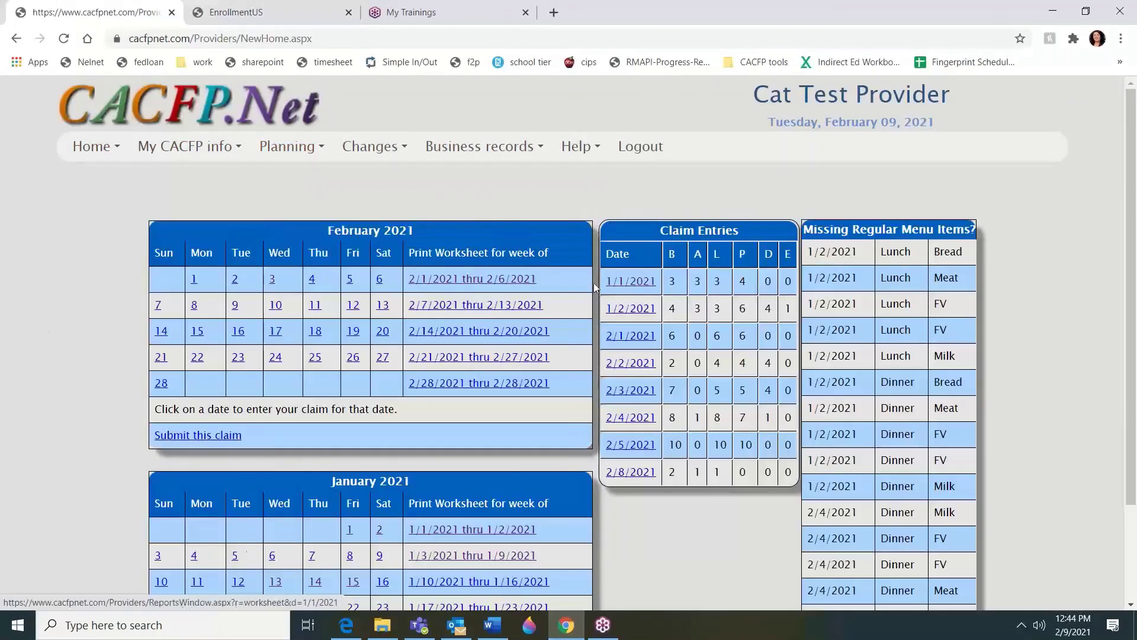
left_click(273, 281)
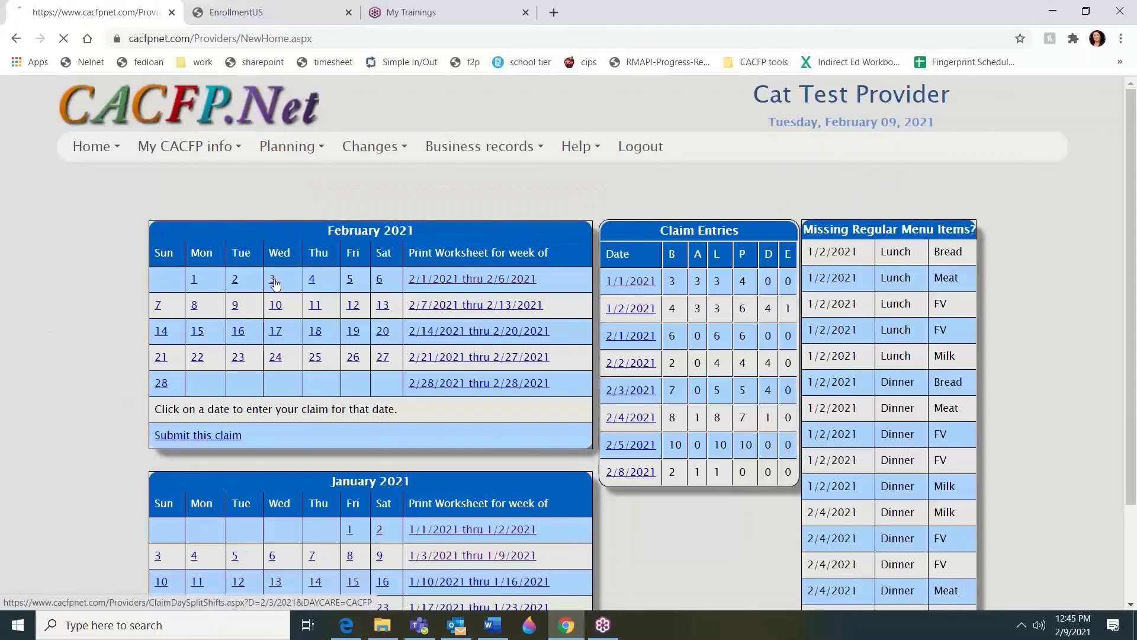
Set the Eve Snack meat to Beef, Steak and return to the home page
scroll(424, 446, "down", 10)
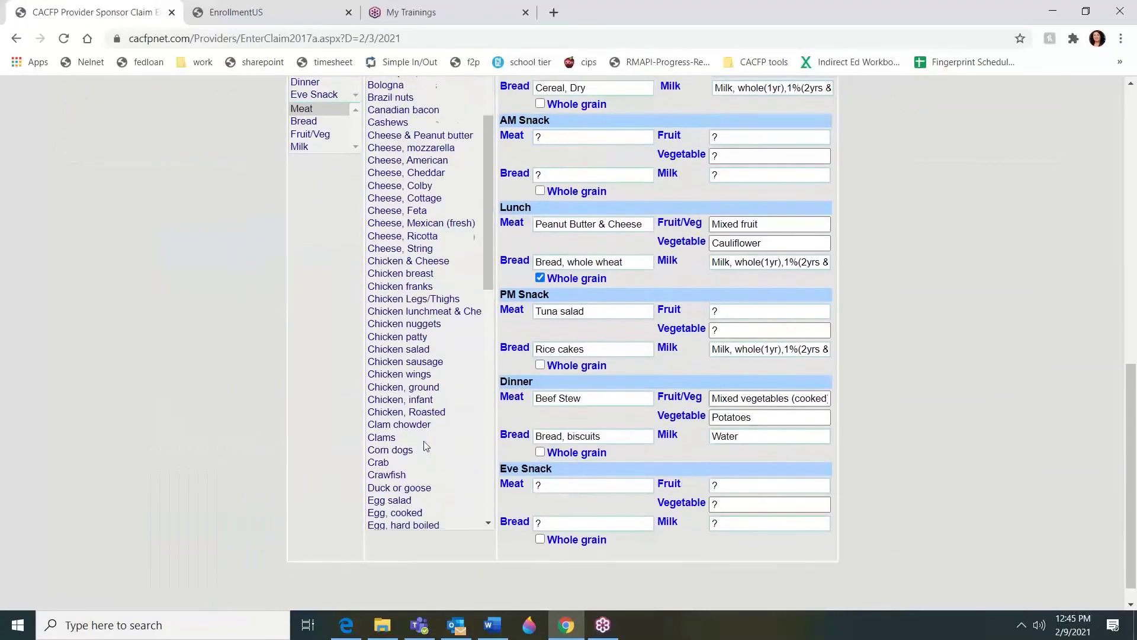
scroll(424, 446, "up", 6)
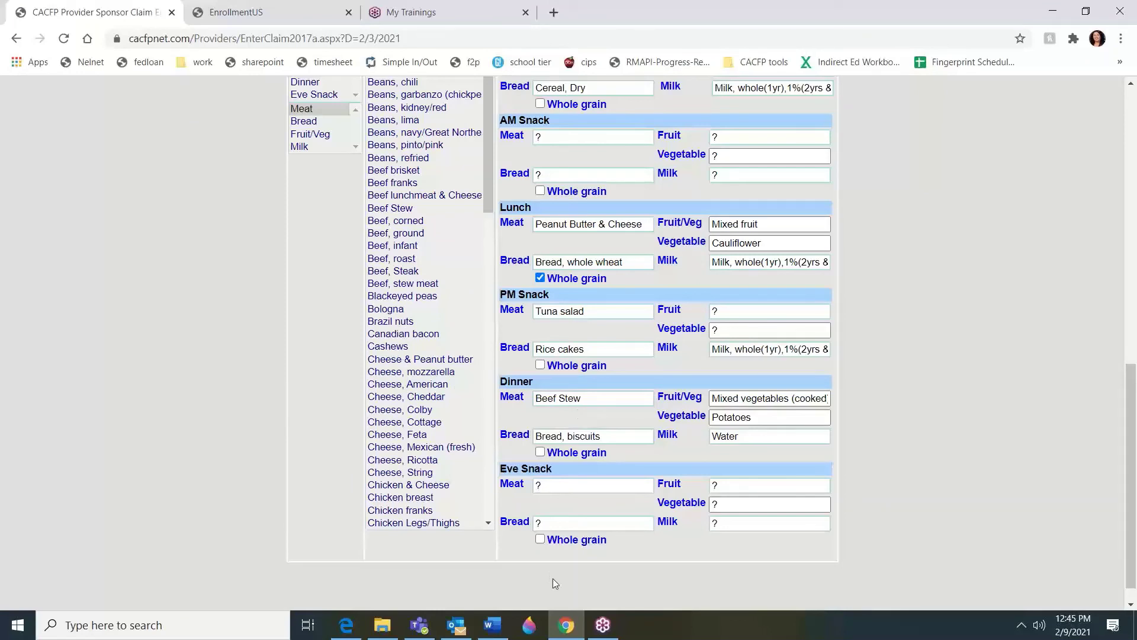
left_click(567, 481)
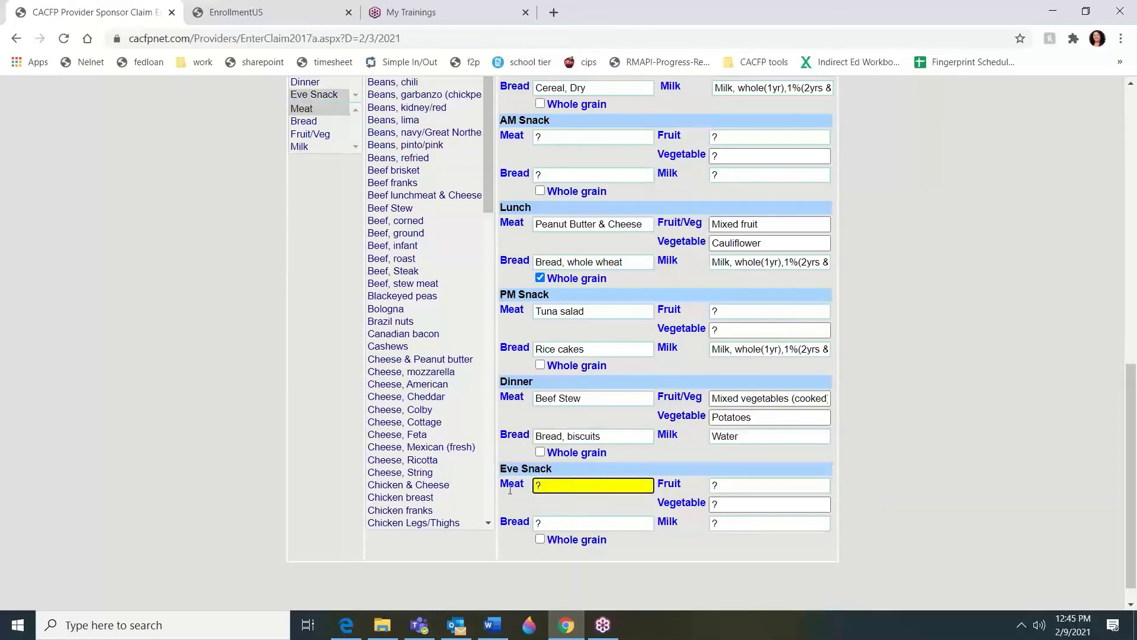
type("stea")
key("BackSpace")
key("BackSpace")
key("BackSpace")
left_click(409, 271)
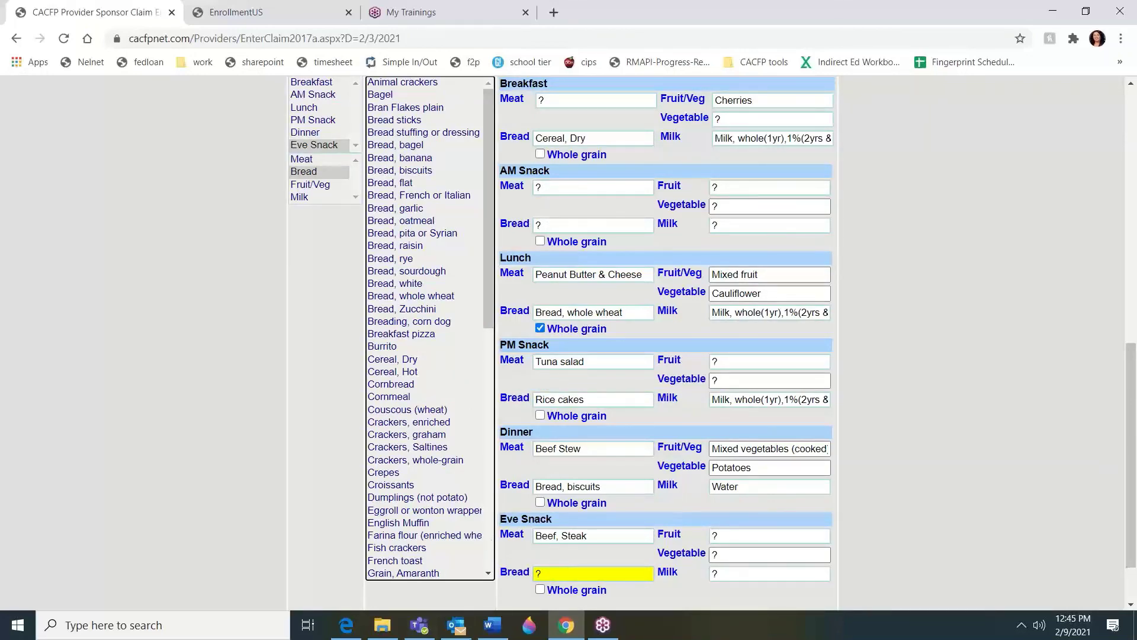
mouse_move(492, 625)
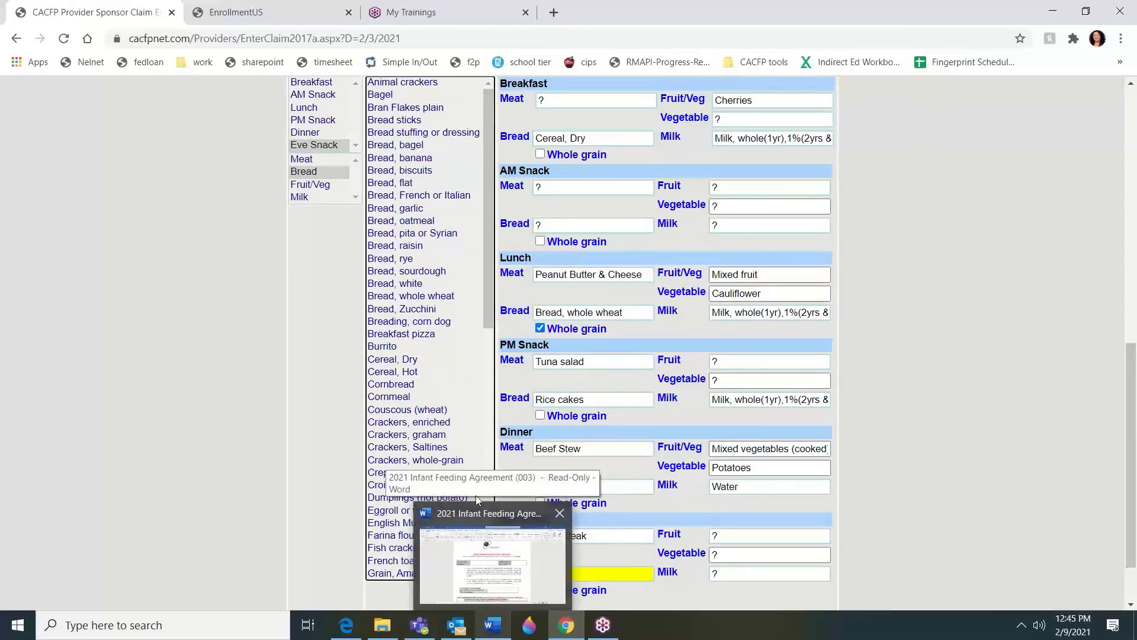
scroll(84, 385, "up", 10)
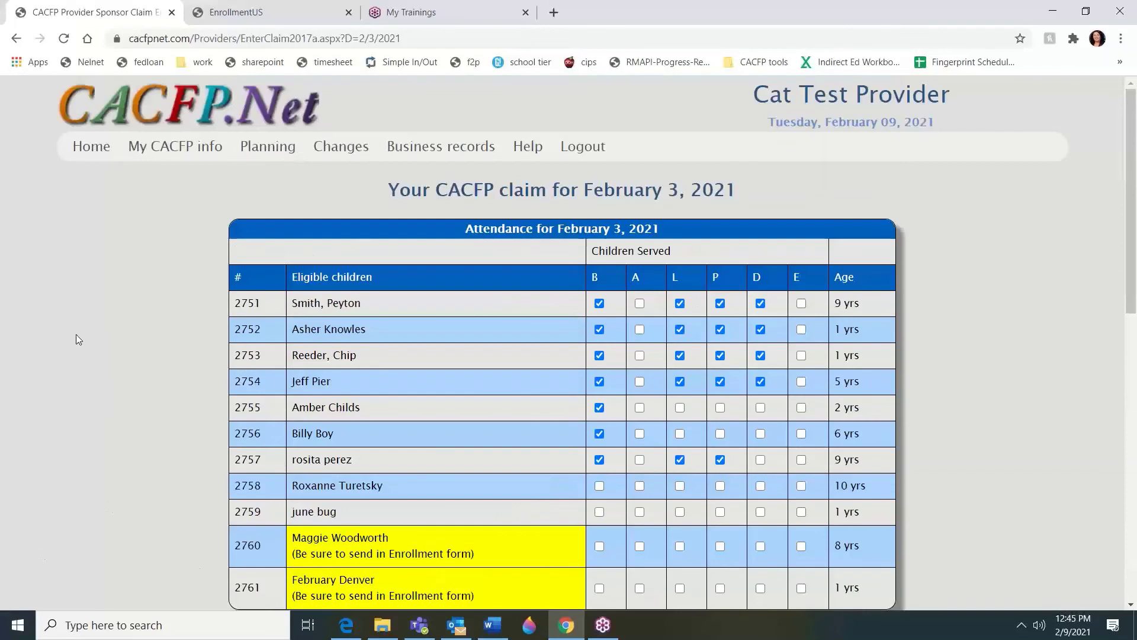
left_click(98, 152)
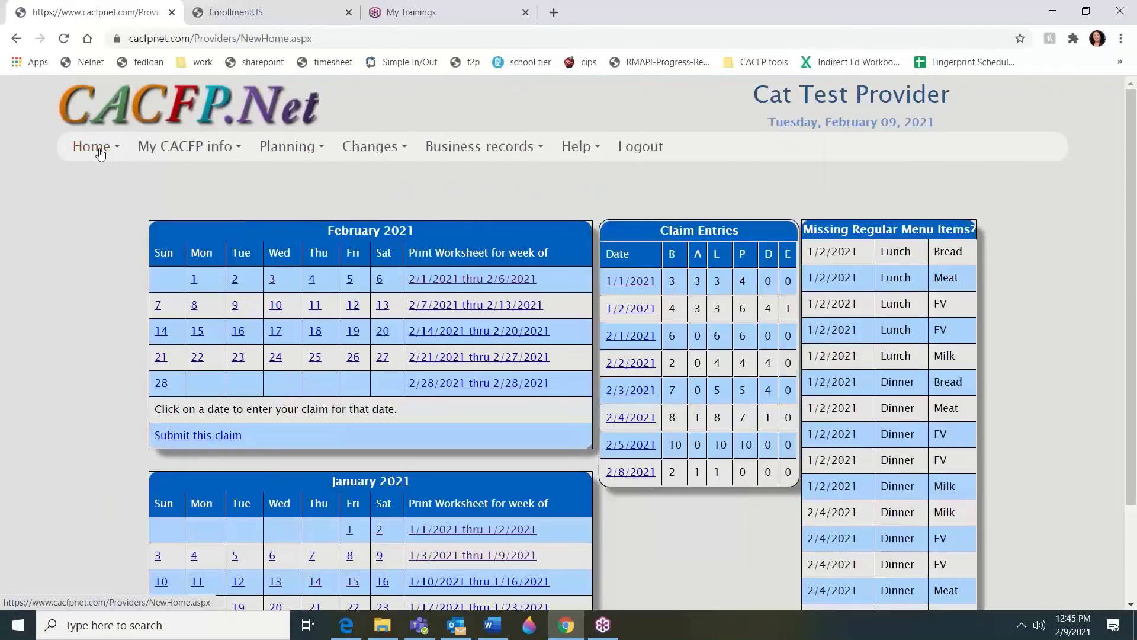